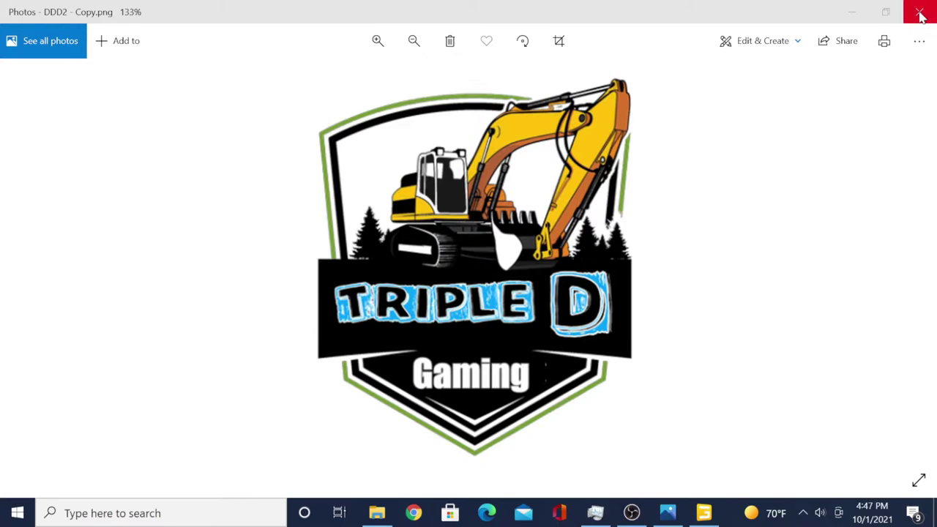
Close the logo image viewer and reposition the maps folder window.
click(921, 13)
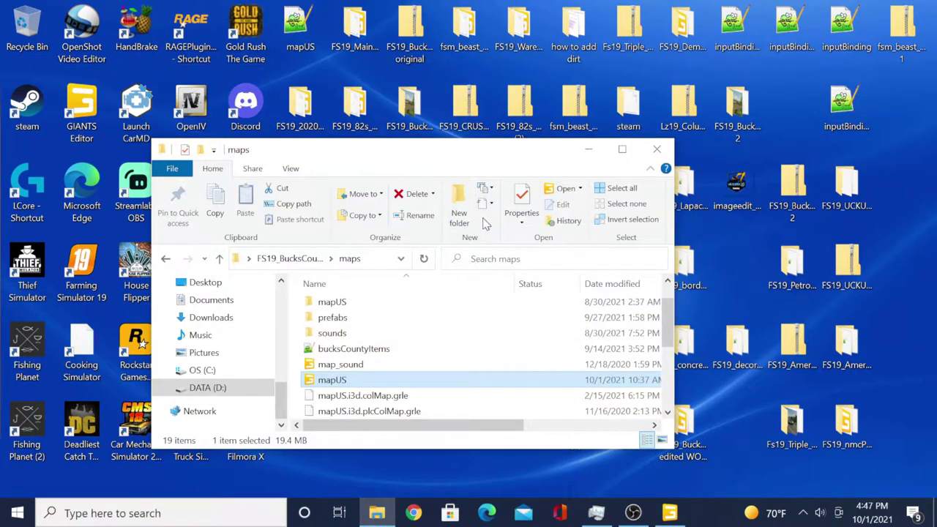
drag(441, 160, 377, 145)
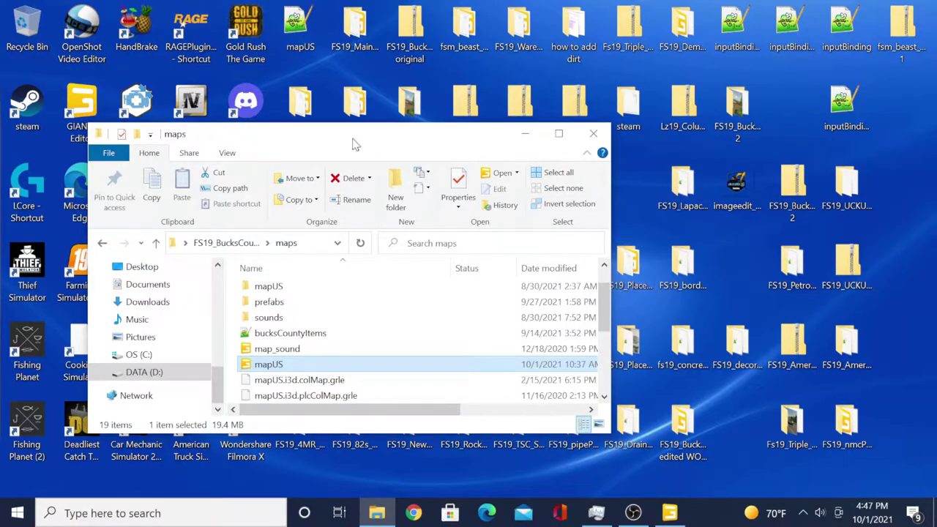
drag(335, 139, 403, 118)
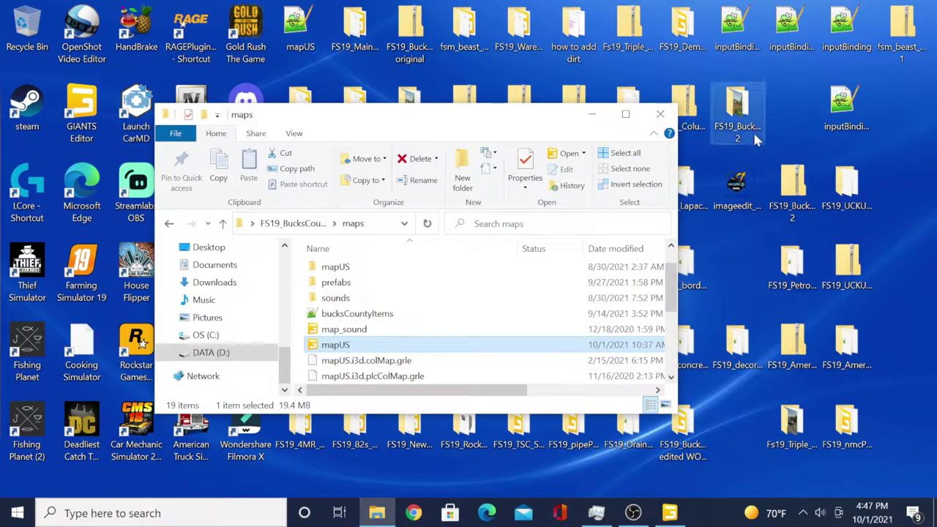
scroll(340, 316, up, 1)
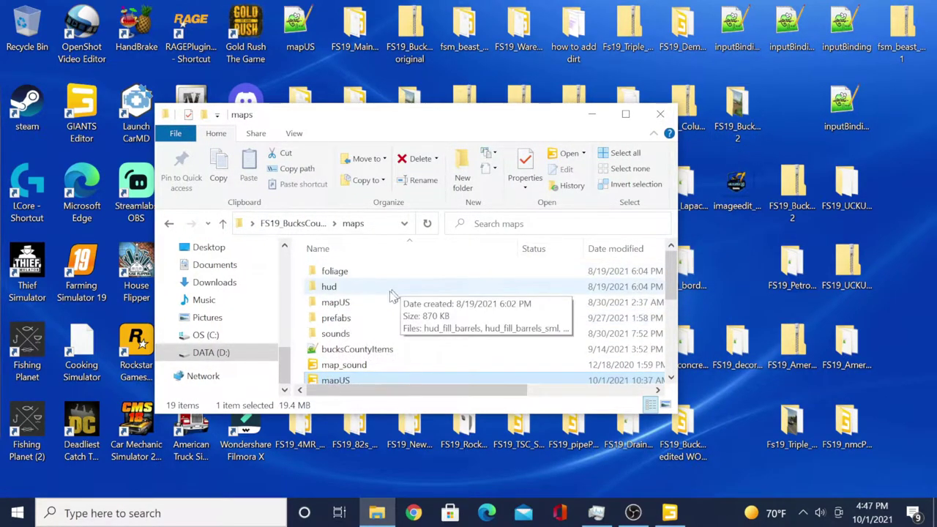
scroll(388, 314, down, 4)
scroll(386, 317, down, 1)
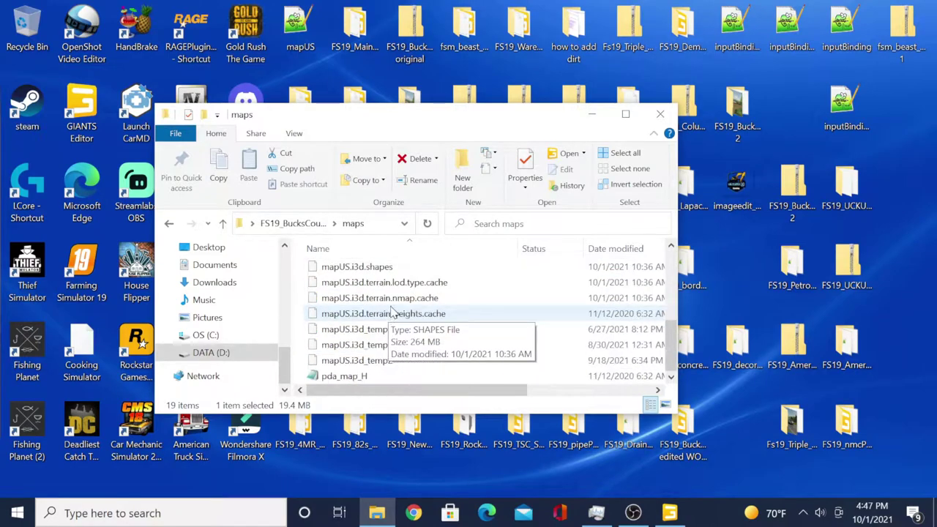
scroll(390, 311, up, 4)
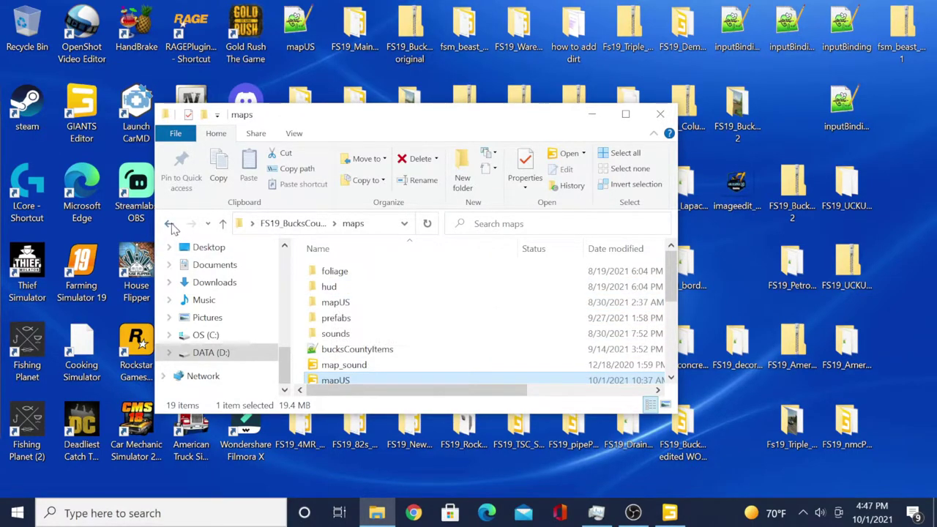
Go back up to the 'FS19_BucksCounty edited WORKING' mod folder.
click(170, 227)
scroll(401, 344, down, 3)
scroll(388, 327, up, 1)
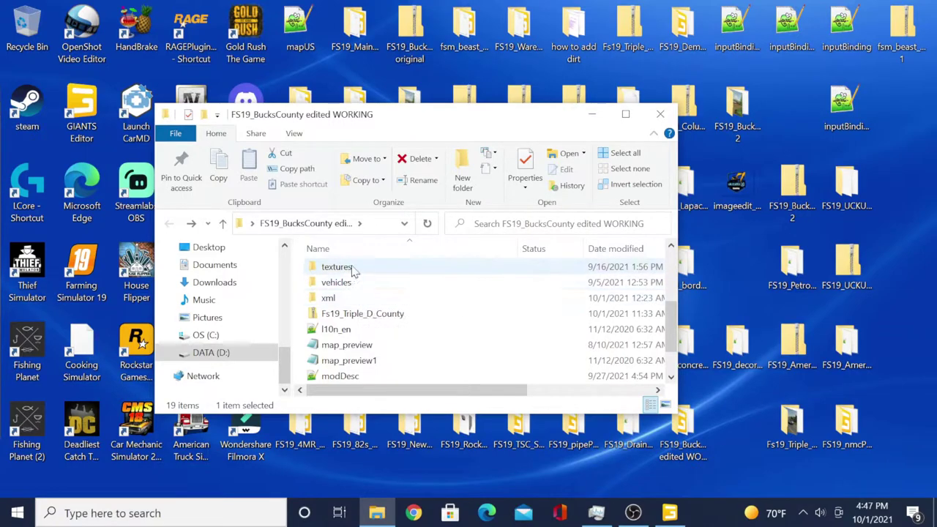
scroll(363, 290, up, 1)
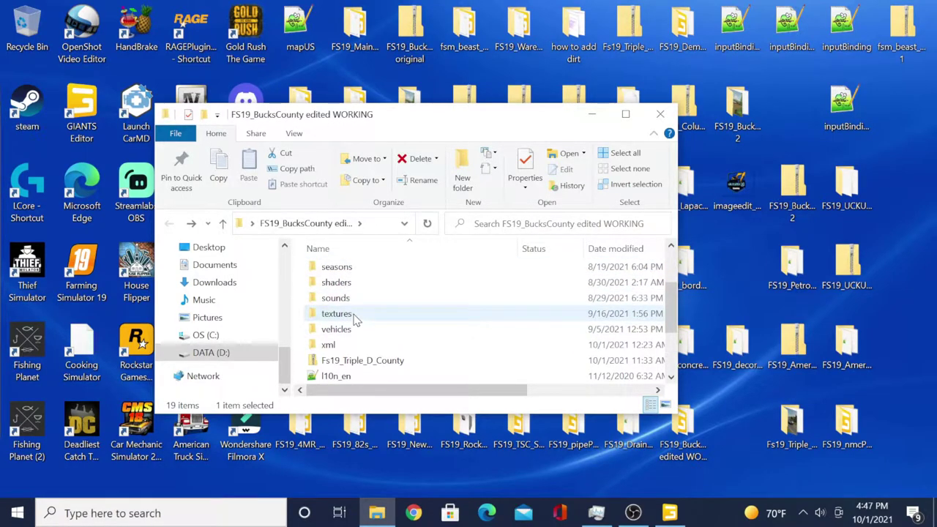
mouse_move(355, 316)
drag(500, 126, 471, 143)
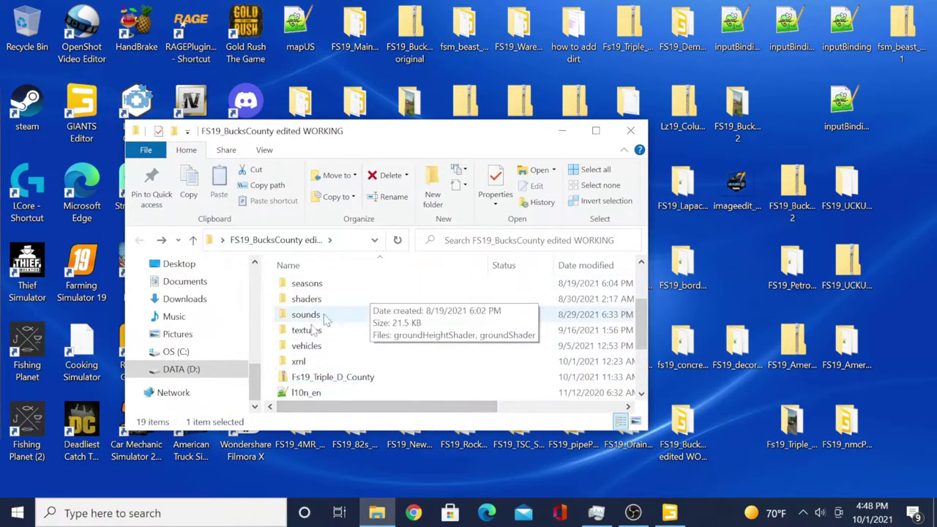
scroll(377, 333, down, 2)
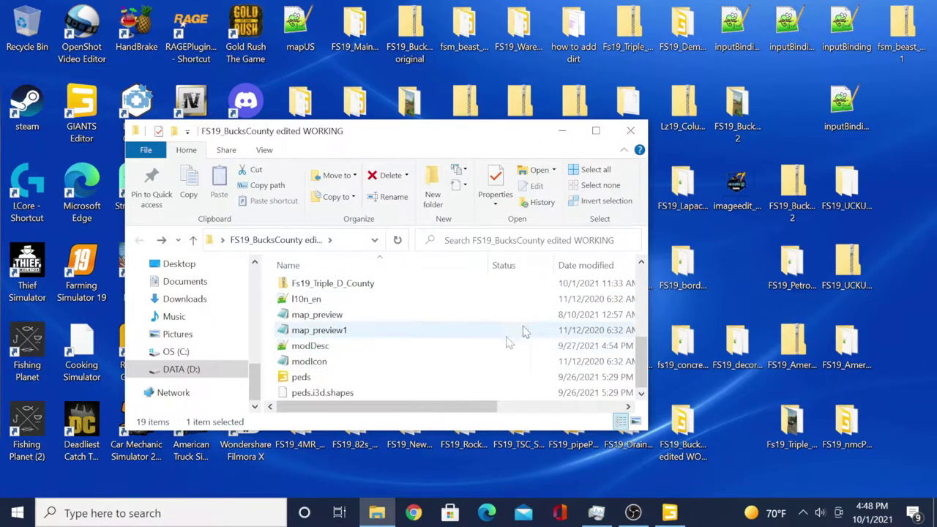
mouse_move(475, 133)
mouse_down()
mouse_move(569, 133)
mouse_move(490, 131)
mouse_up()
scroll(368, 324, up, 2)
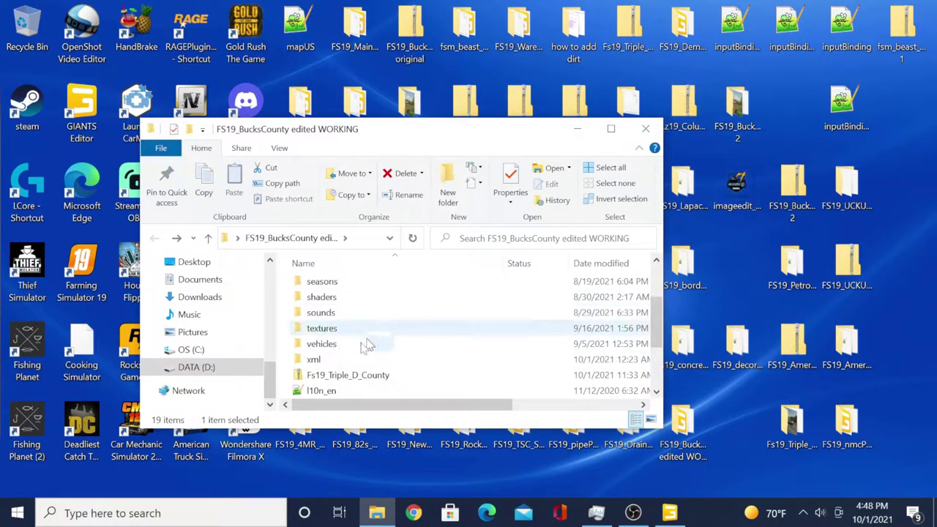
Open the textures folder and scroll to the coey fish koi thumbnails.
double_click(316, 328)
scroll(483, 310, down, 6)
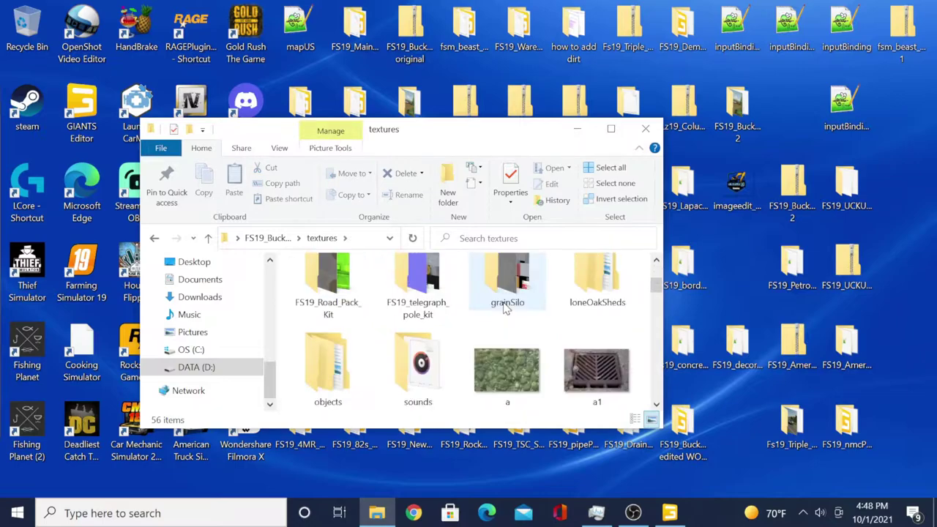
scroll(506, 304, up, 3)
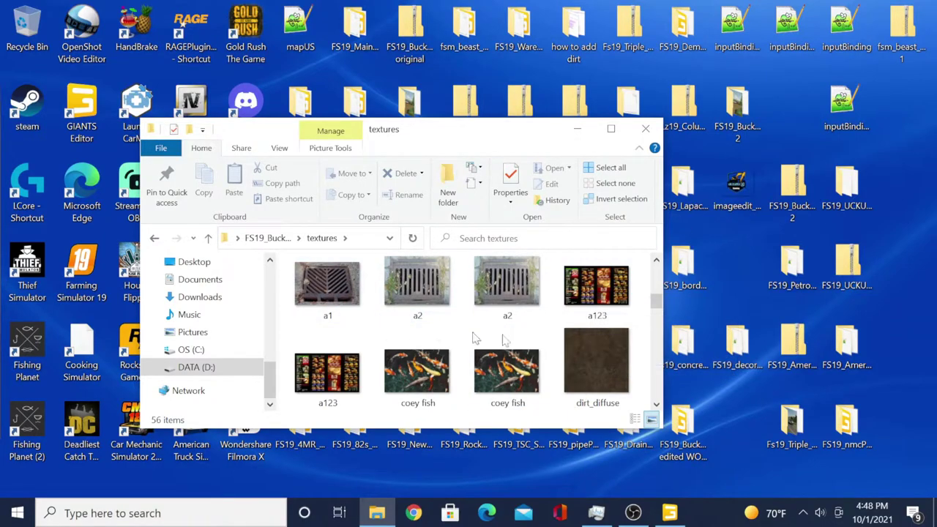
scroll(517, 330, down, 5)
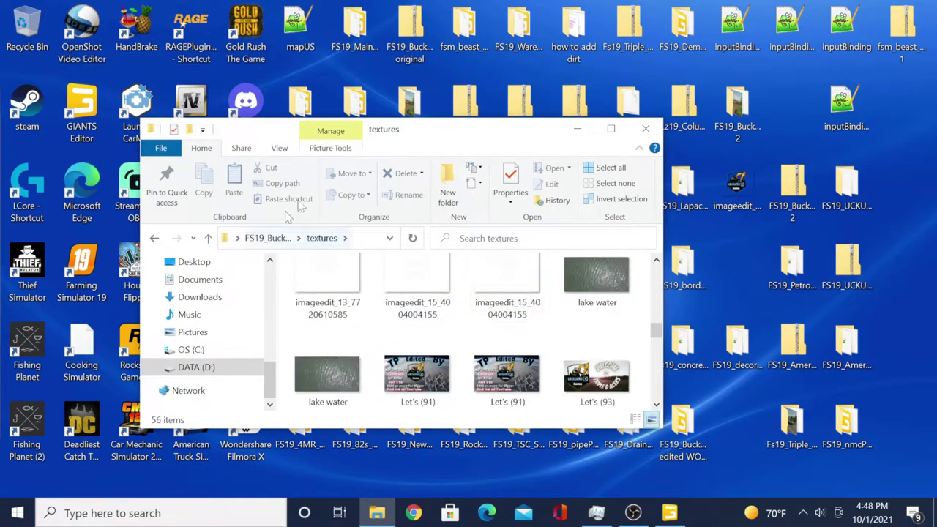
scroll(395, 307, up, 5)
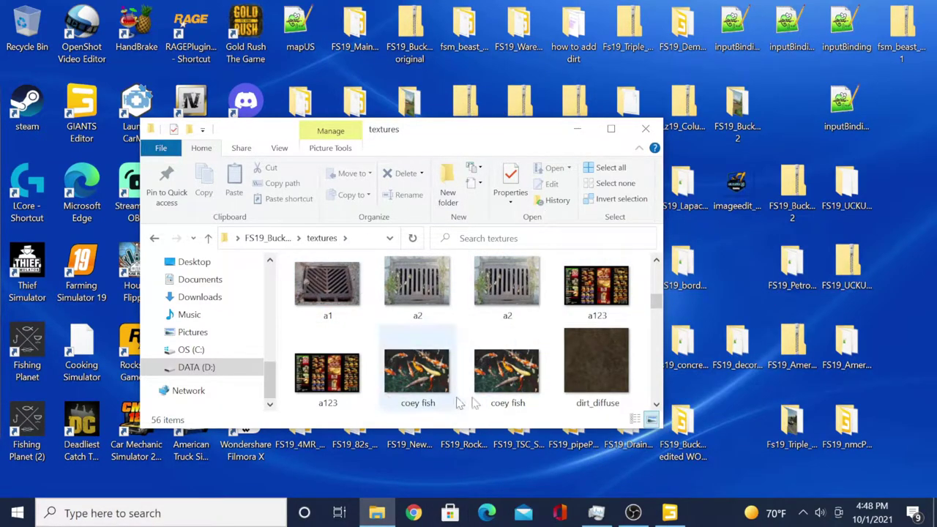
Switch to GIANTS Editor and zoom in on the Triple D welcome sign.
click(670, 512)
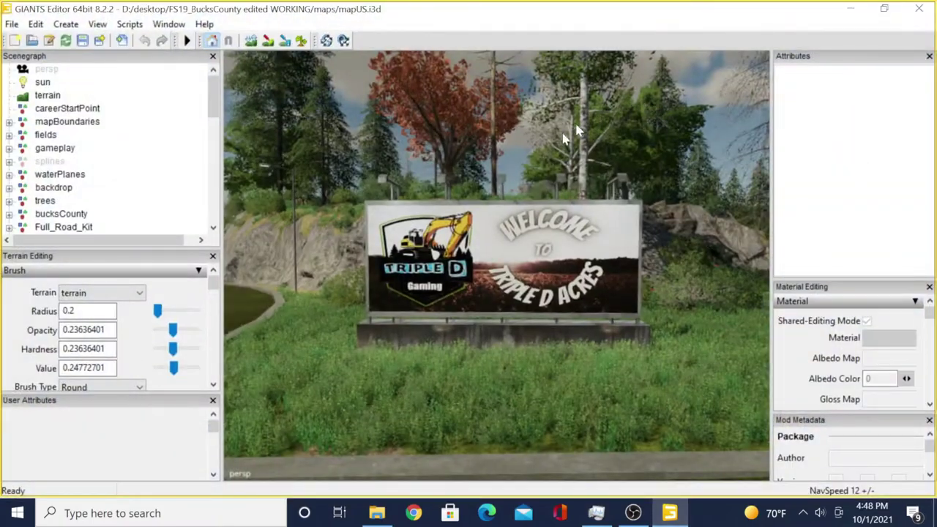
scroll(541, 292, up, 5)
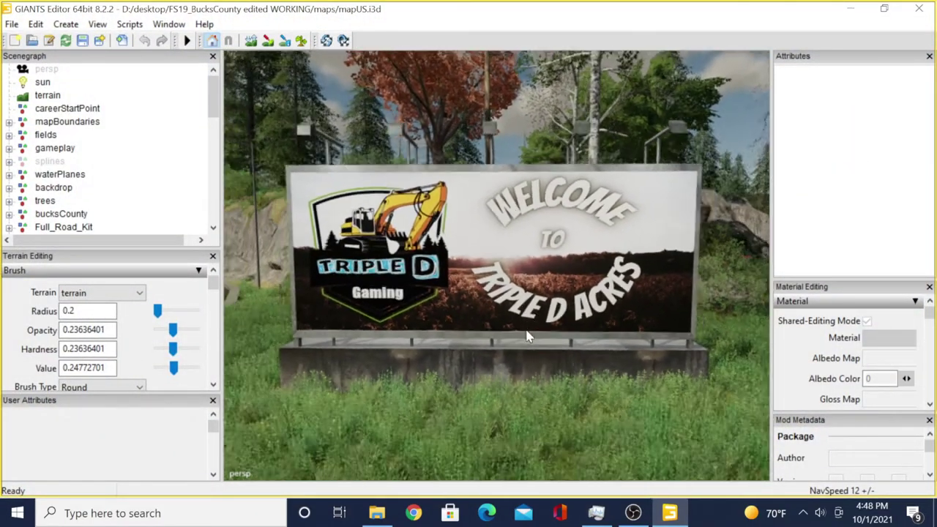
scroll(528, 335, down, 2)
click(512, 266)
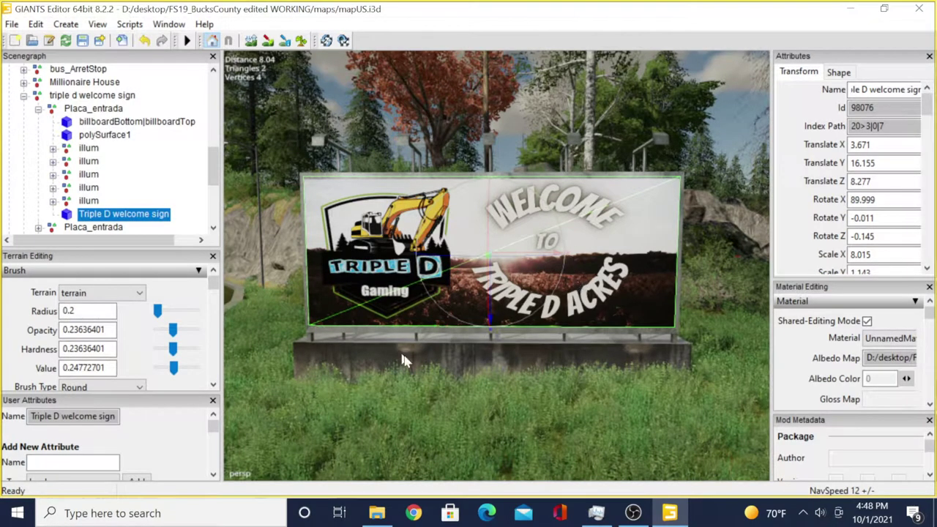
right_drag(405, 360, 452, 339)
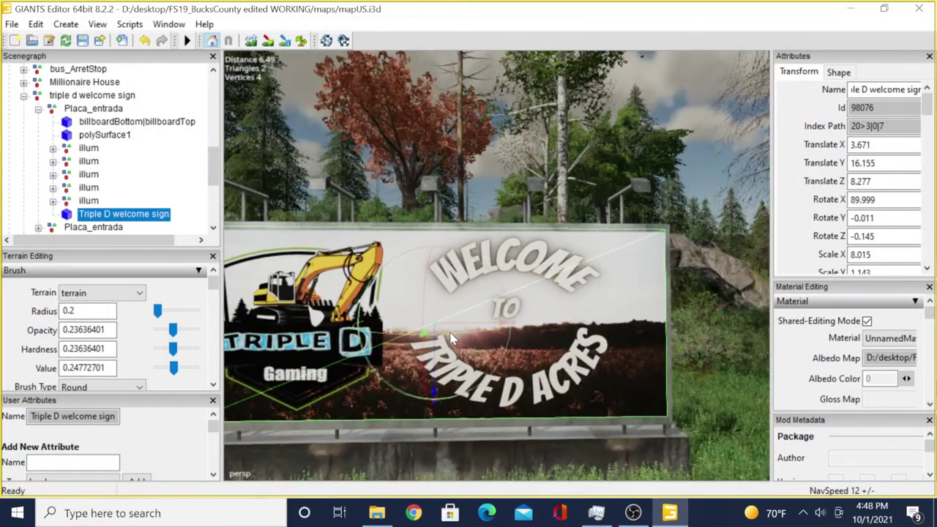
scroll(451, 338, down, 3)
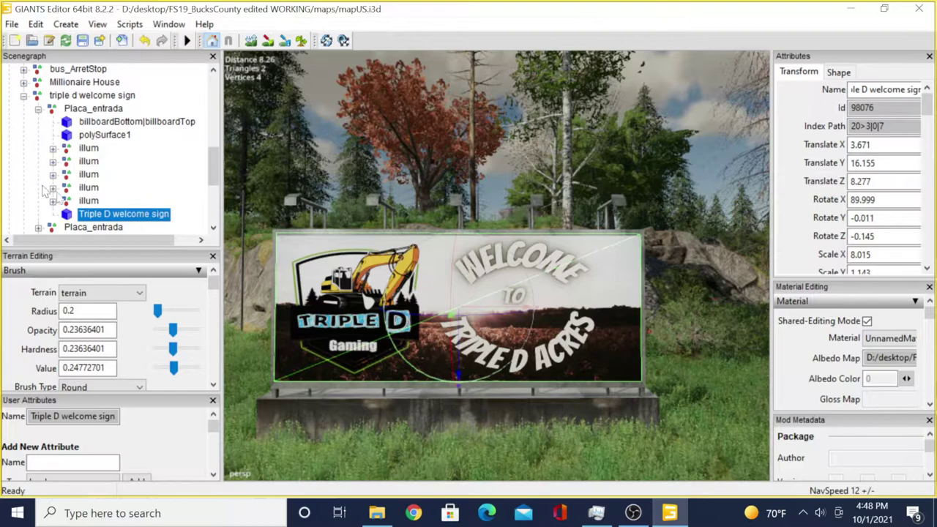
Inspect the illum light nodes, then select the Triple D welcome sign node.
click(89, 161)
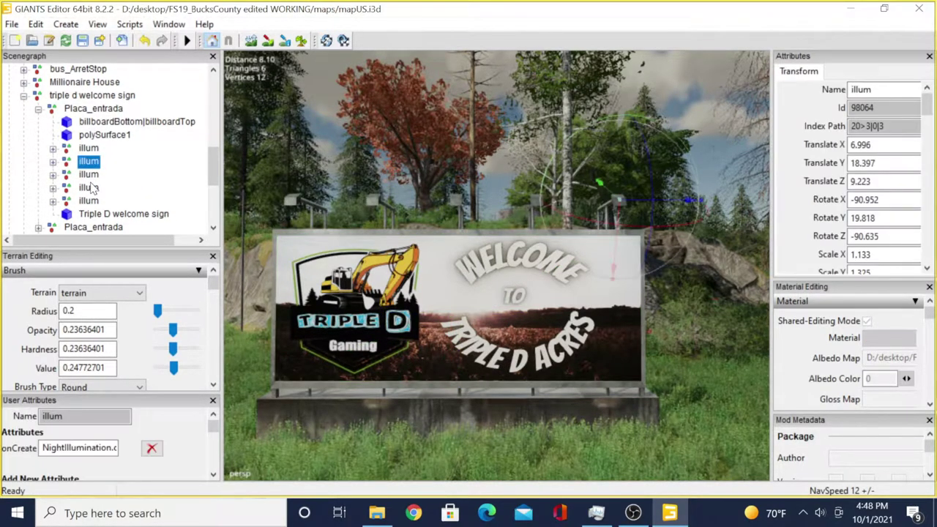
click(88, 175)
click(88, 188)
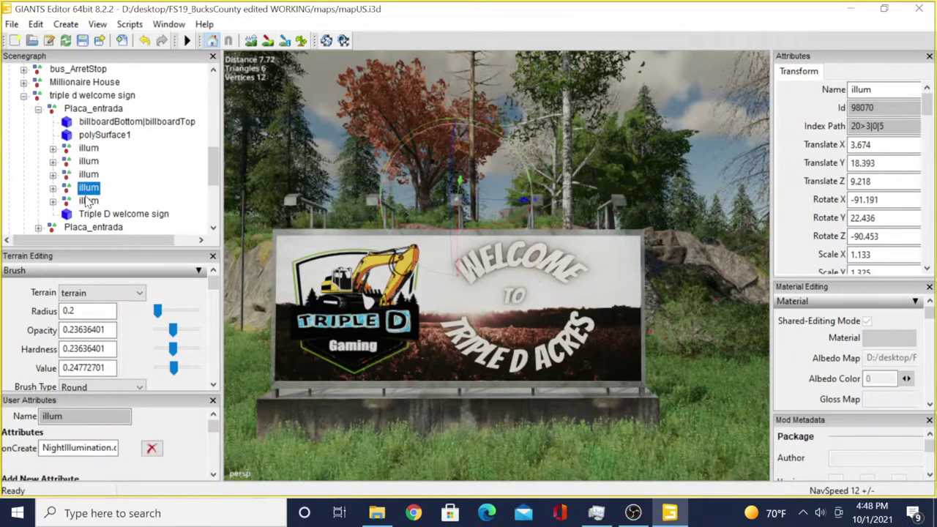
click(87, 201)
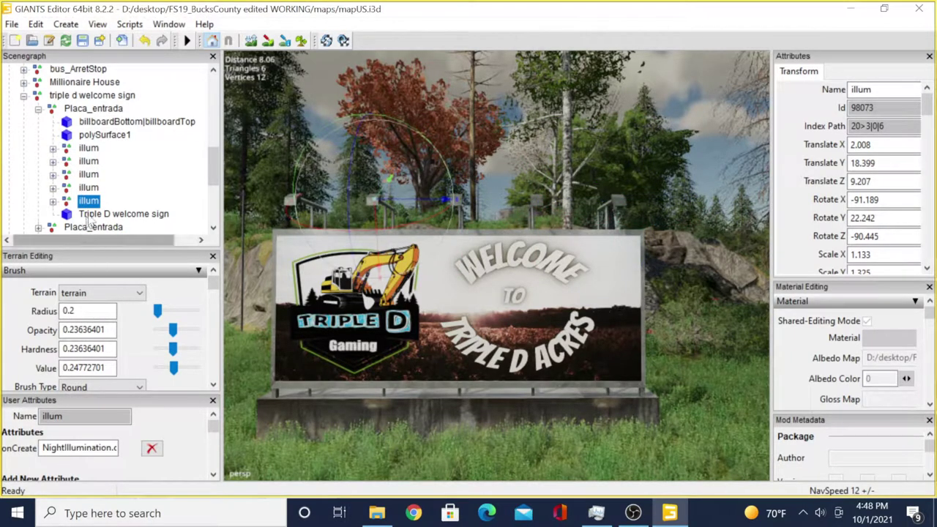
click(95, 215)
click(96, 215)
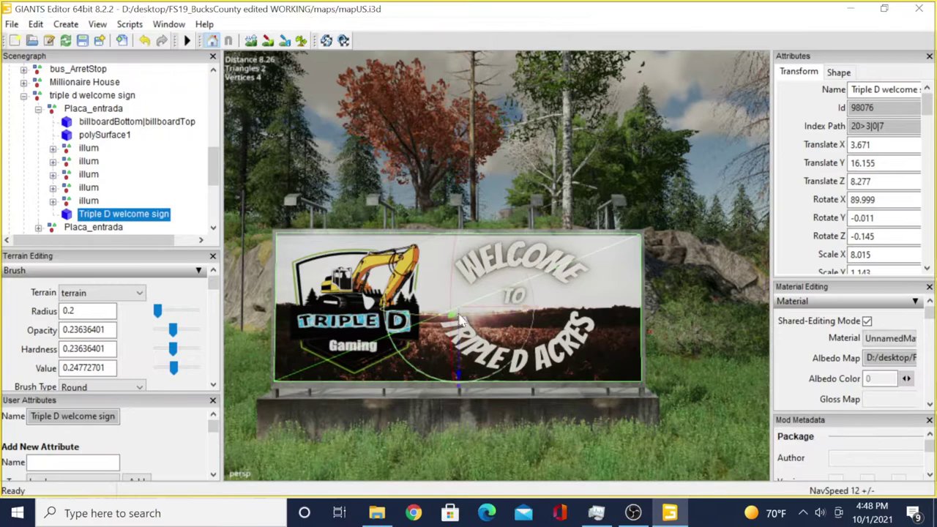
Test-move the welcome sign, undo it, and widen the Attributes dock.
drag(502, 311, 710, 329)
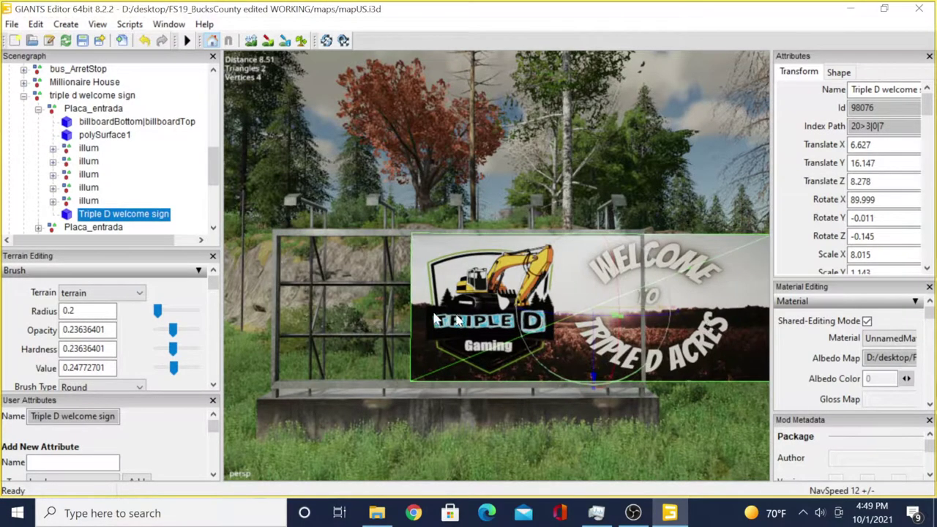
key(ctrl+z)
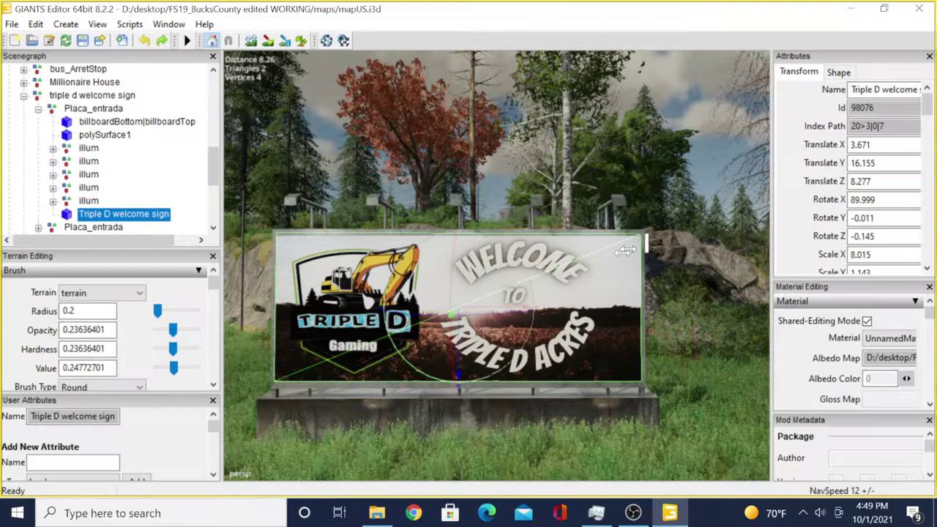
drag(625, 250, 626, 251)
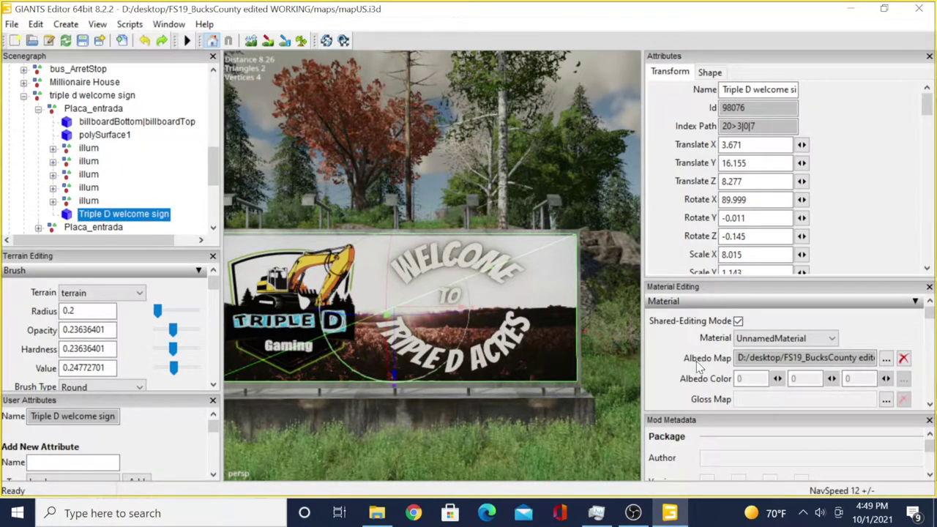
Load 'coey fish' from the mod's textures folder as the sign's diffuse texture.
click(885, 360)
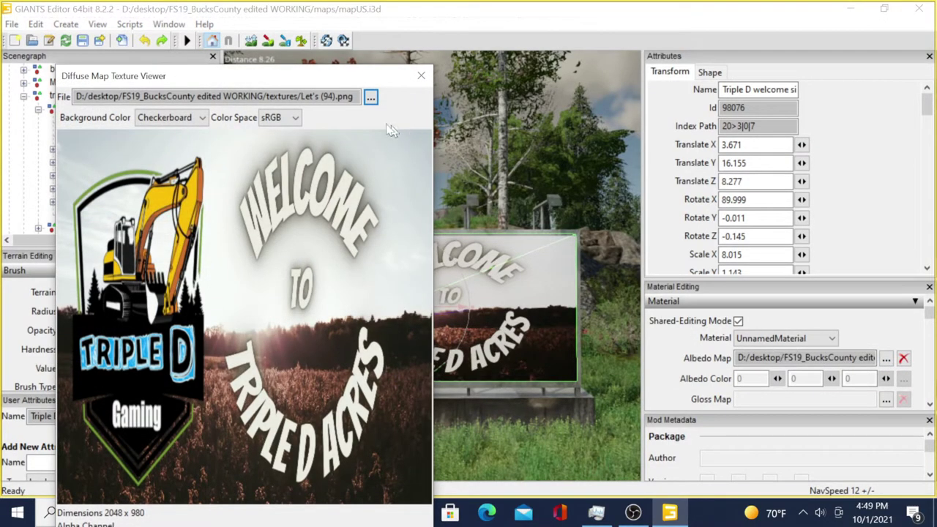
click(371, 100)
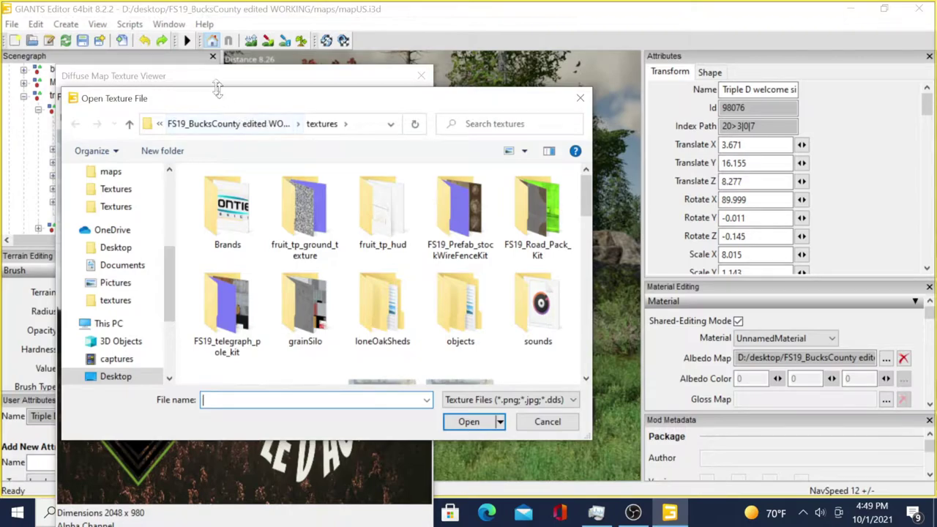
click(225, 125)
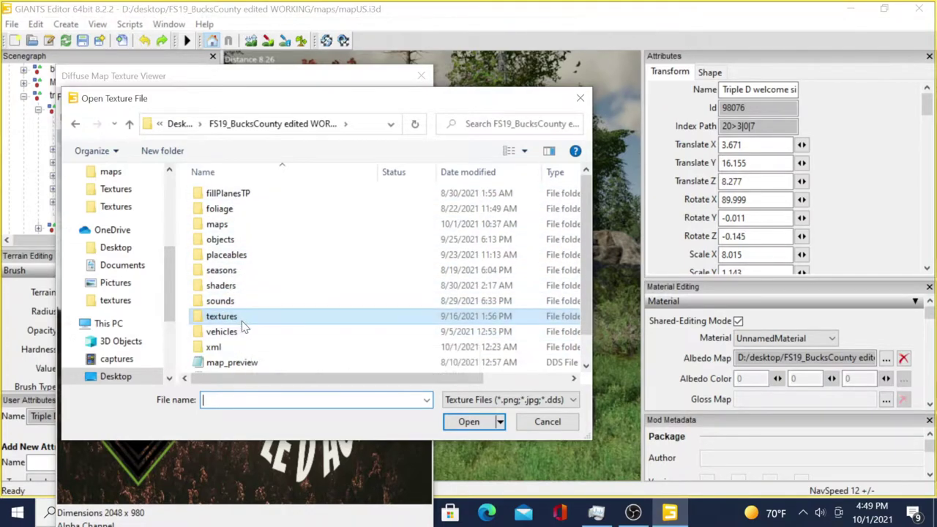
double_click(242, 321)
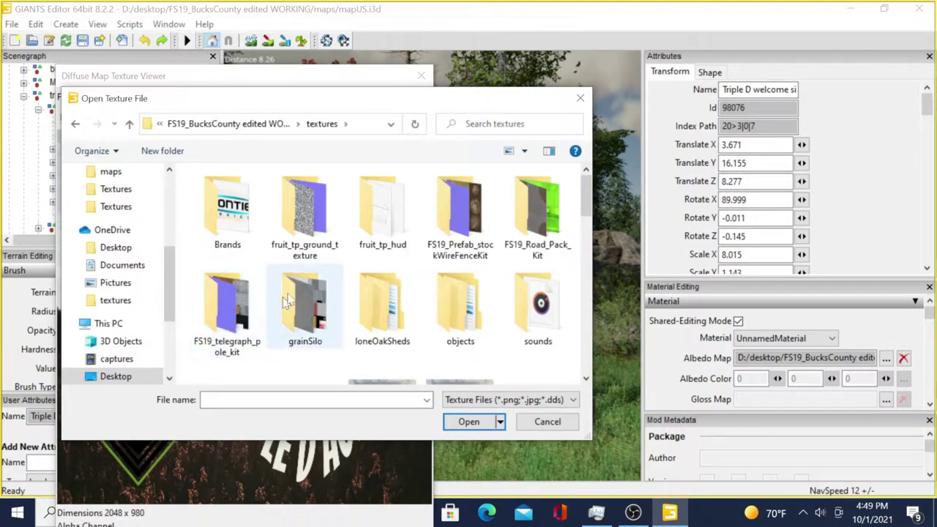
scroll(454, 307, down, 5)
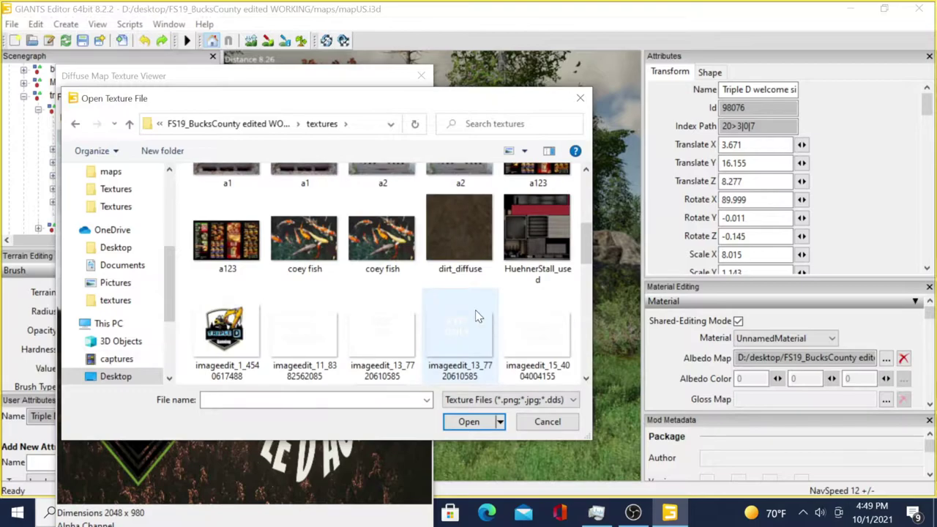
scroll(476, 316, up, 1)
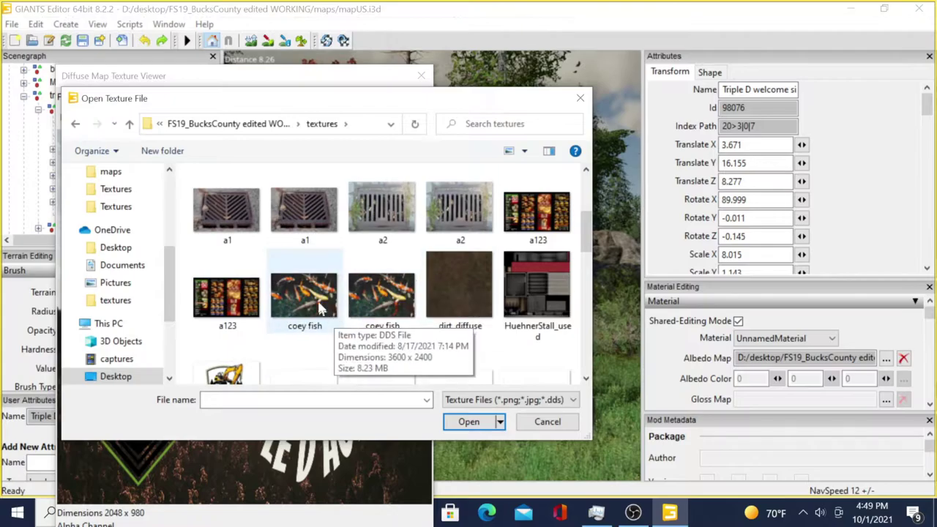
double_click(297, 302)
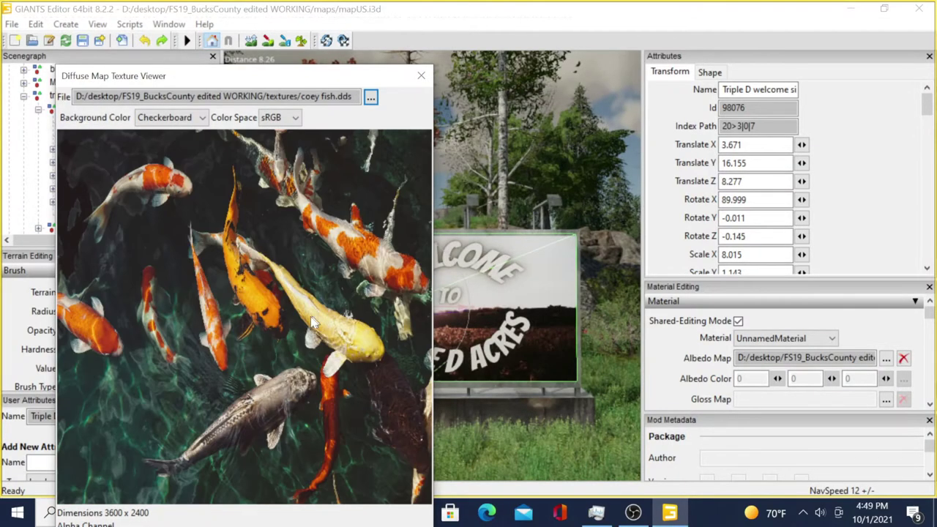
Load the a123 menu-board image as the sign's diffuse texture.
click(421, 76)
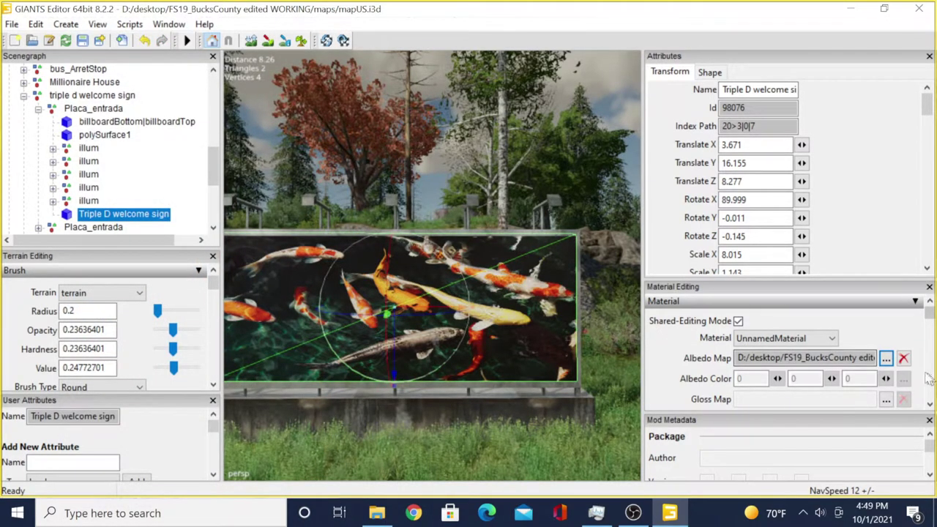
click(886, 358)
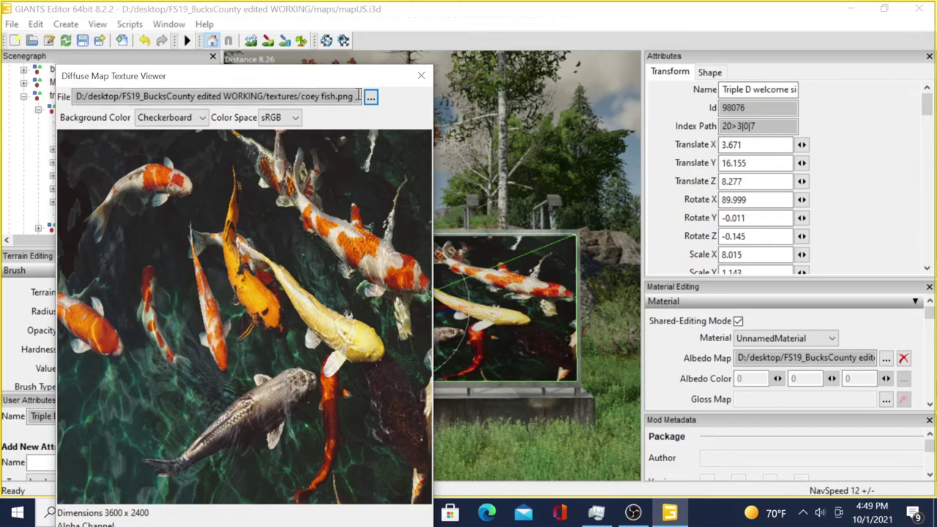
click(370, 98)
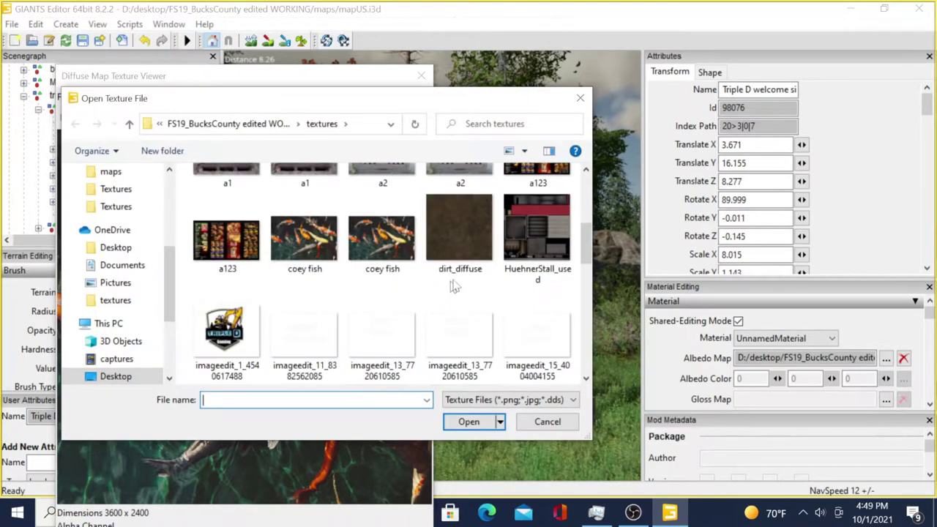
scroll(439, 249, up, 1)
click(541, 212)
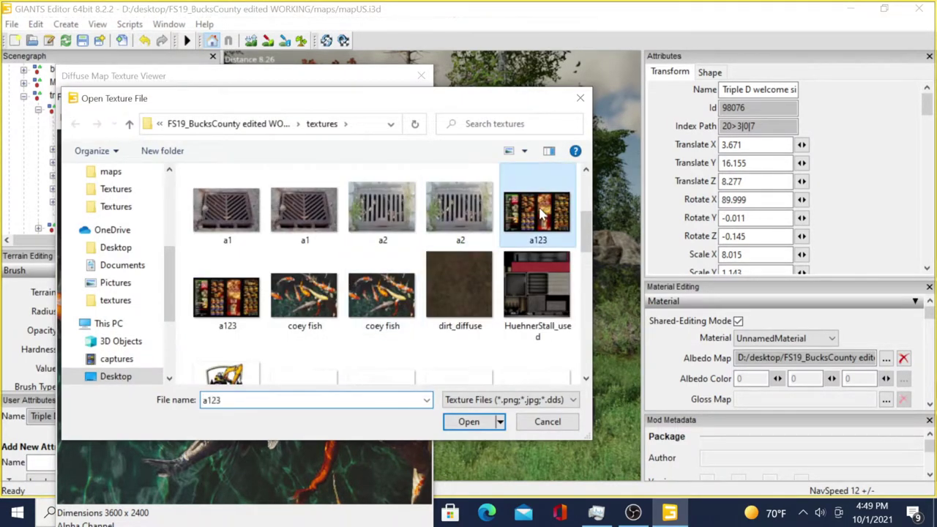
click(469, 422)
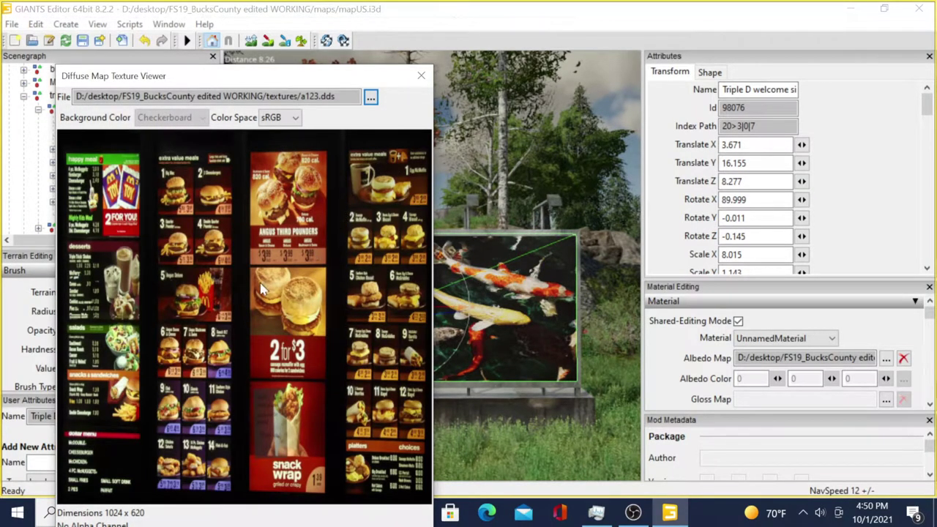
Reload a123.jpg as the diffuse texture and close the viewer.
click(421, 75)
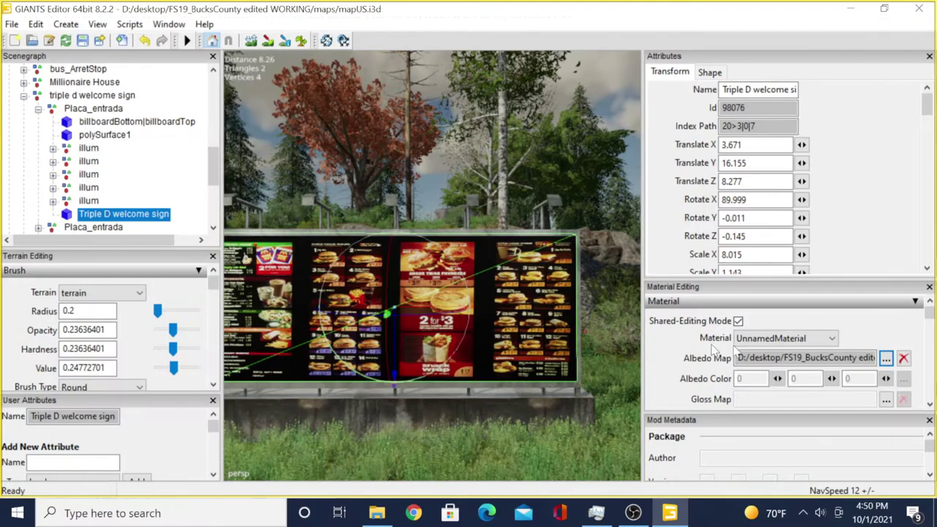
click(885, 359)
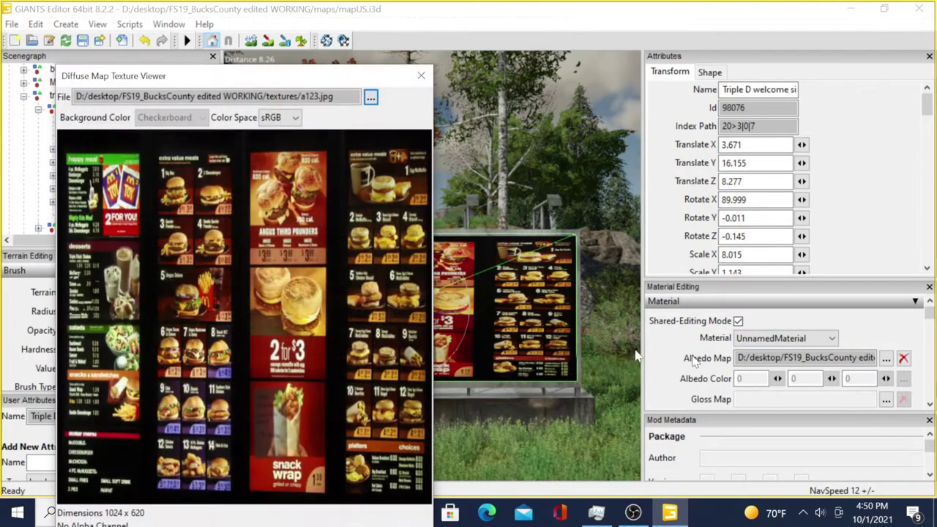
click(370, 98)
scroll(403, 337, down, 2)
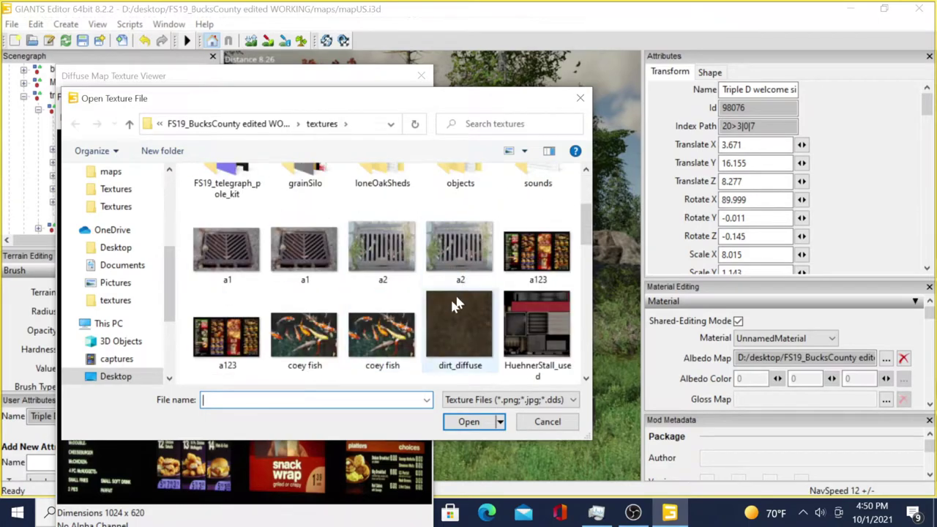
double_click(222, 337)
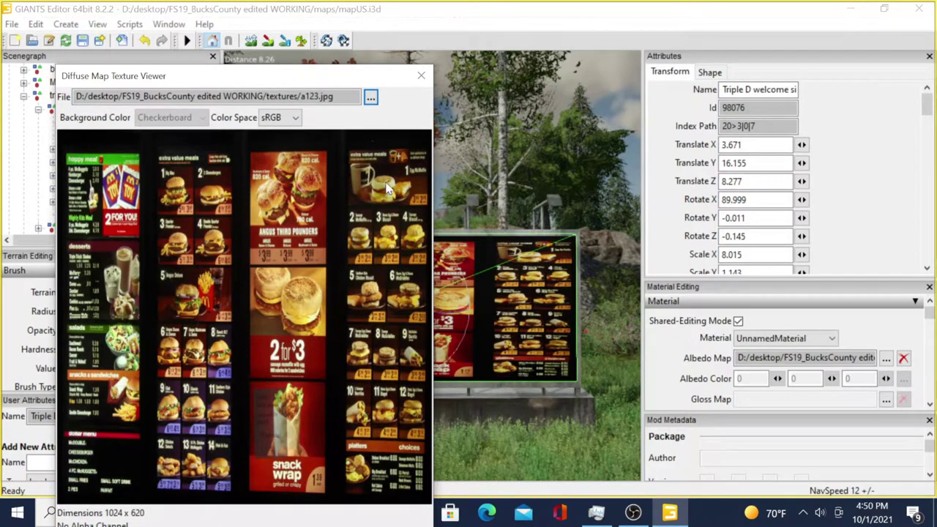
click(423, 77)
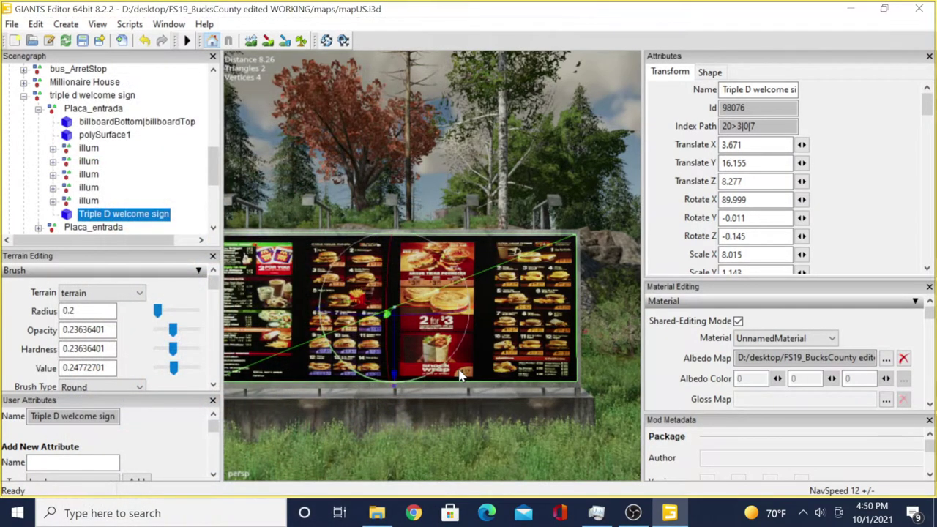
Test-slide the billboard sideways along X and undo the move.
middle_drag(461, 374, 538, 216)
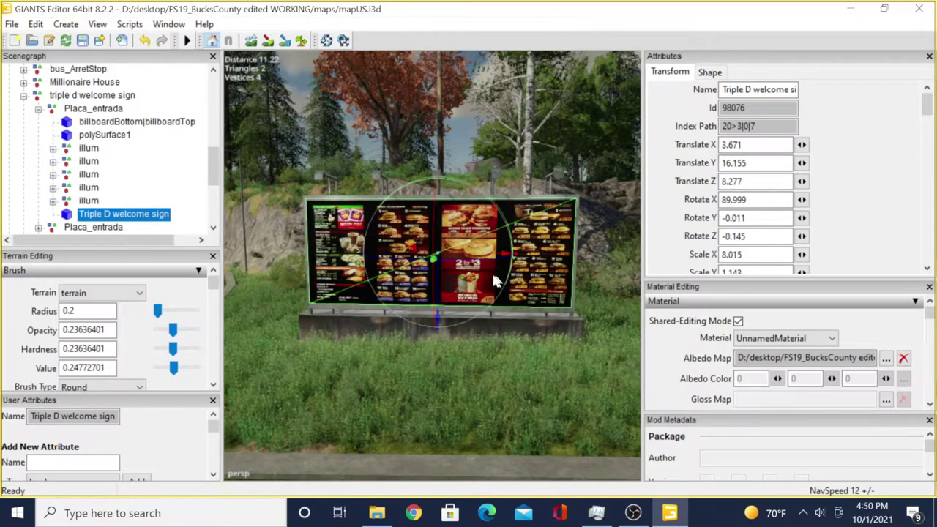
drag(489, 258, 619, 265)
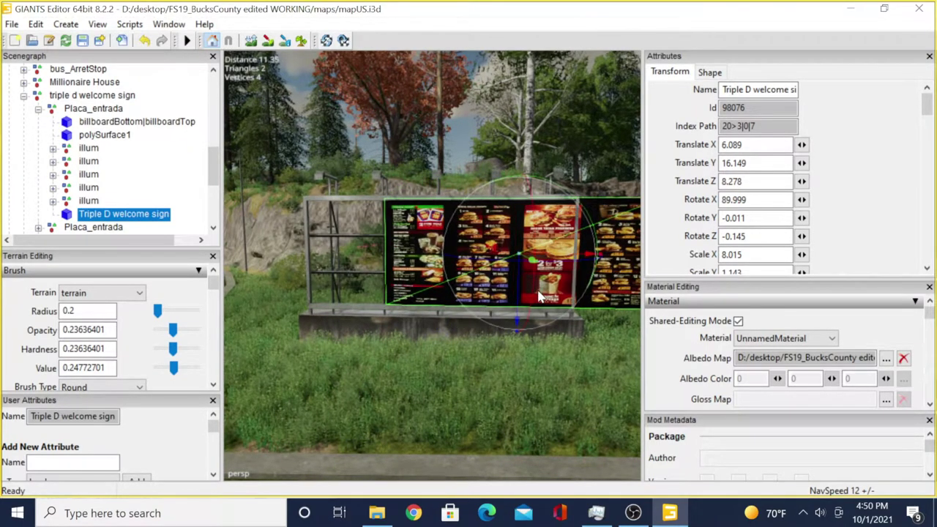
key(ctrl+z)
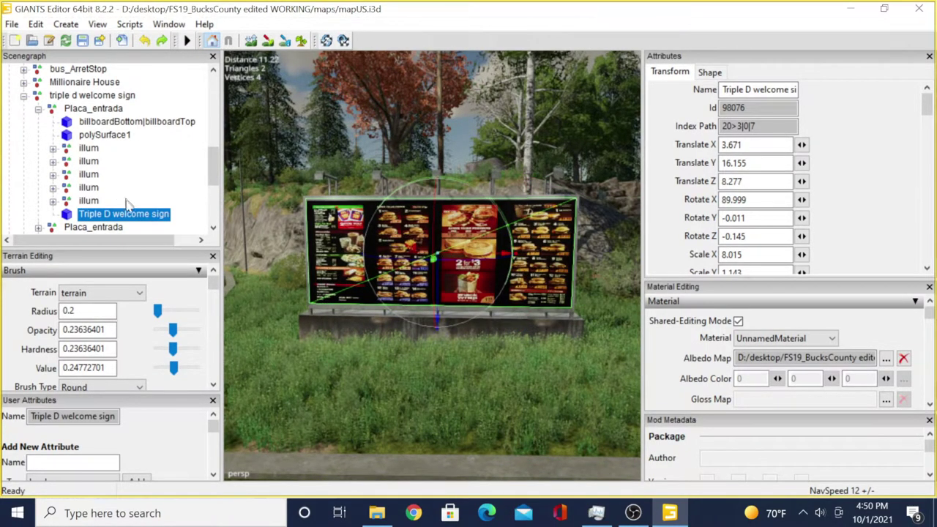
Reselect the billboard face, then the Placa_entrada and welcome_sign nodes.
scroll(99, 214, down, 1)
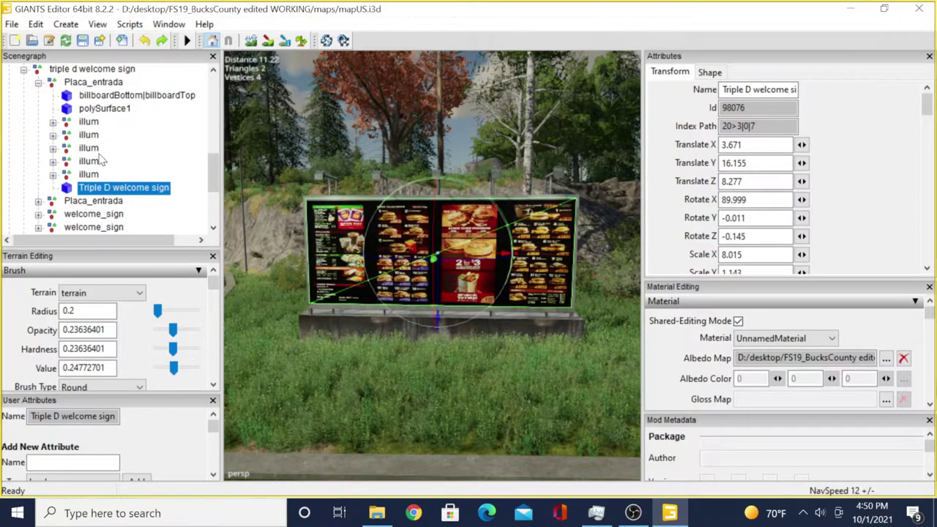
click(111, 108)
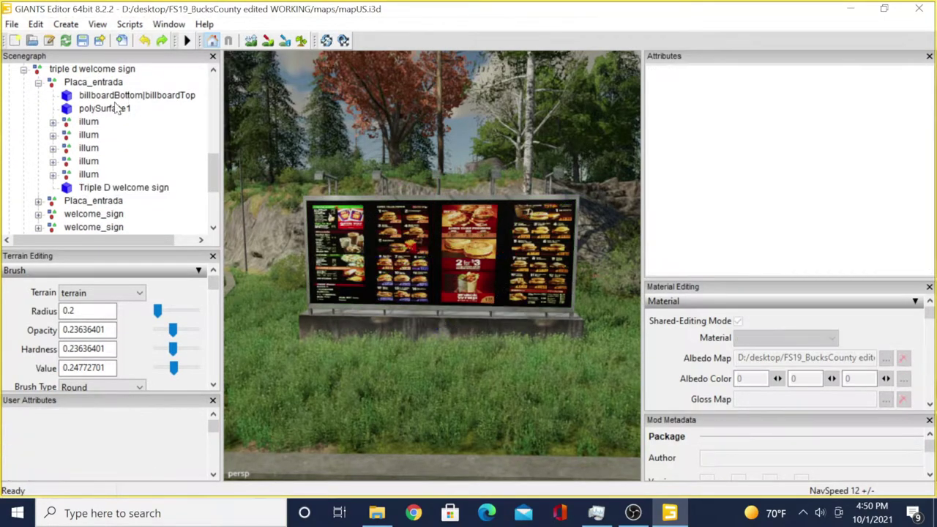
click(89, 122)
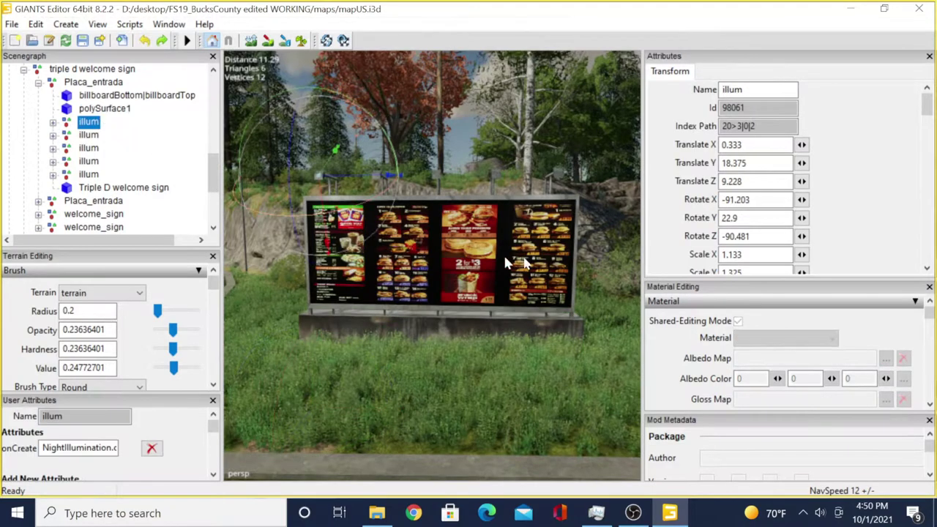
click(503, 253)
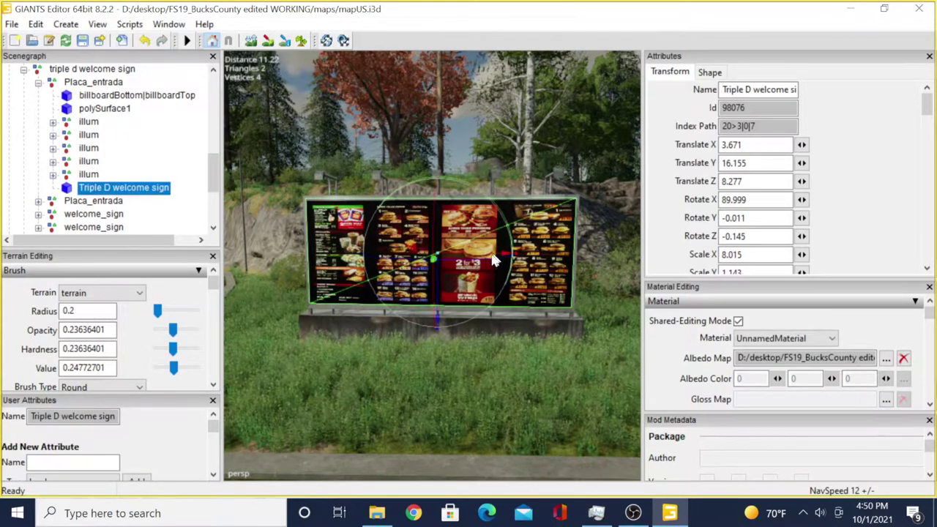
click(93, 201)
click(93, 213)
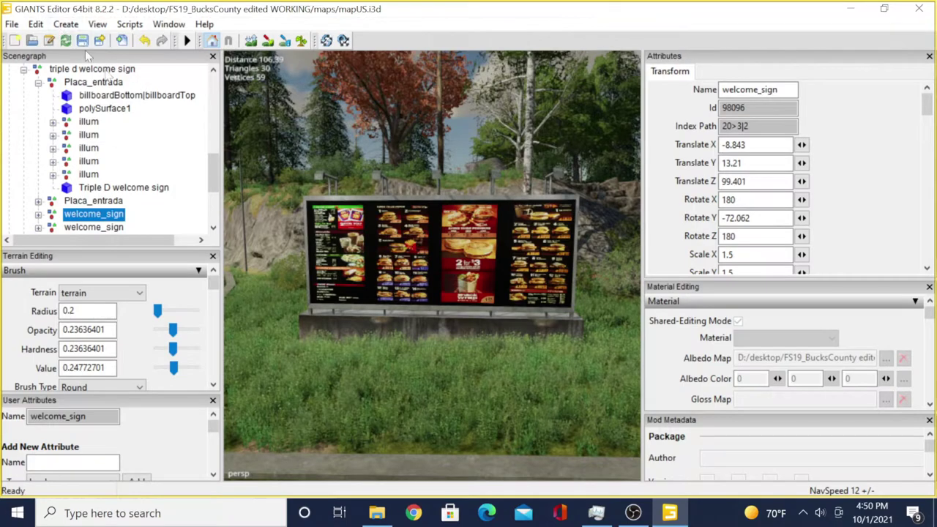
scroll(542, 331, up, 3)
scroll(548, 329, down, 1)
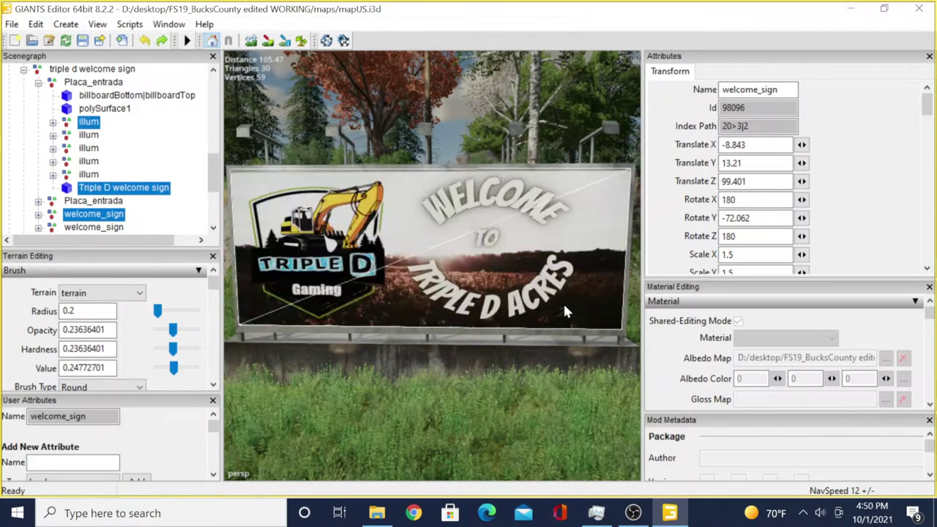
scroll(439, 281, down, 2)
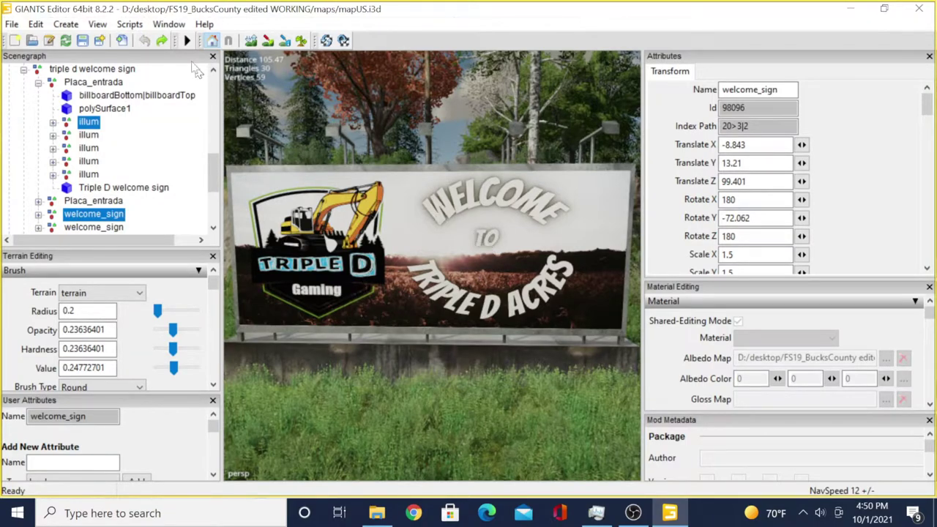
scroll(365, 259, down, 3)
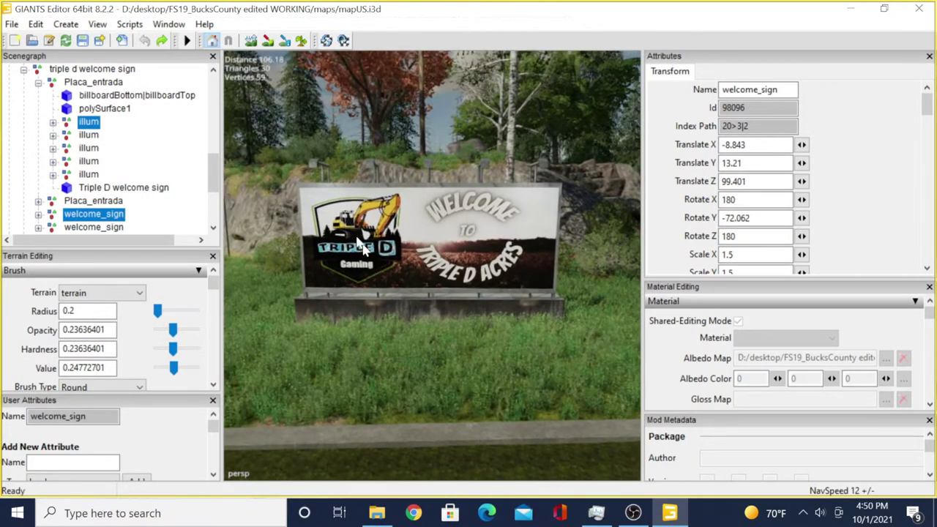
Create a new plane primitive in the scene.
click(67, 24)
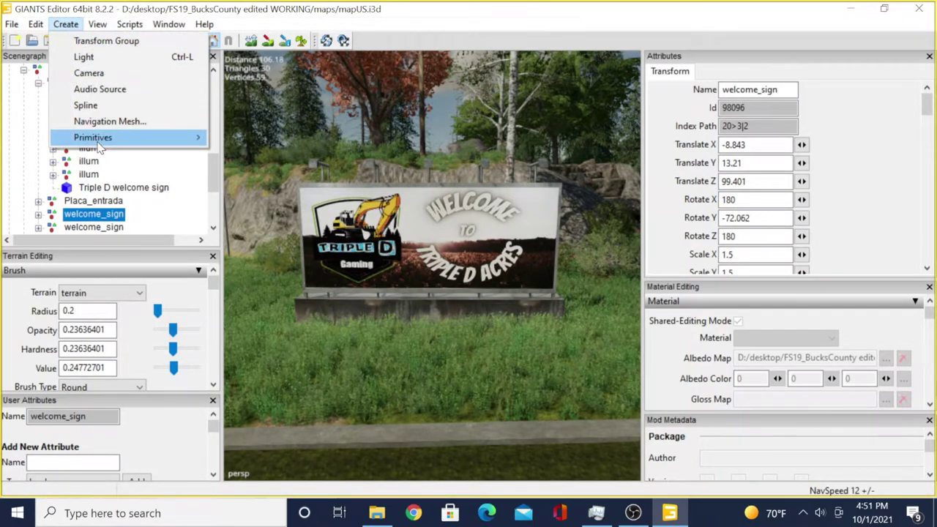
mouse_move(102, 143)
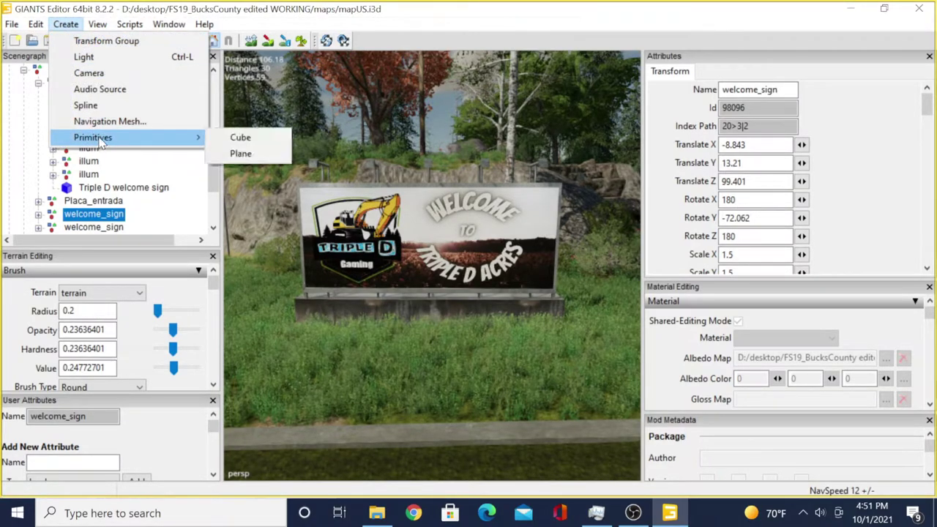
click(241, 154)
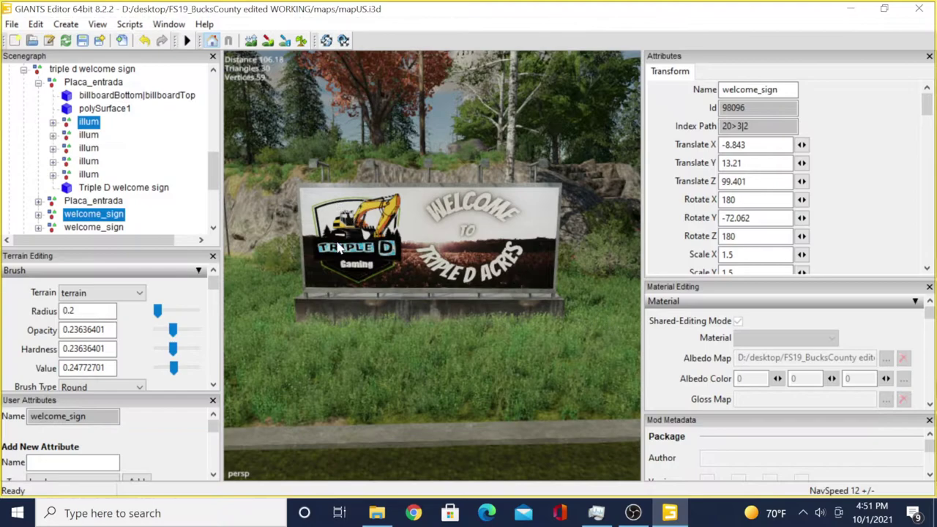
right_drag(477, 289, 483, 293)
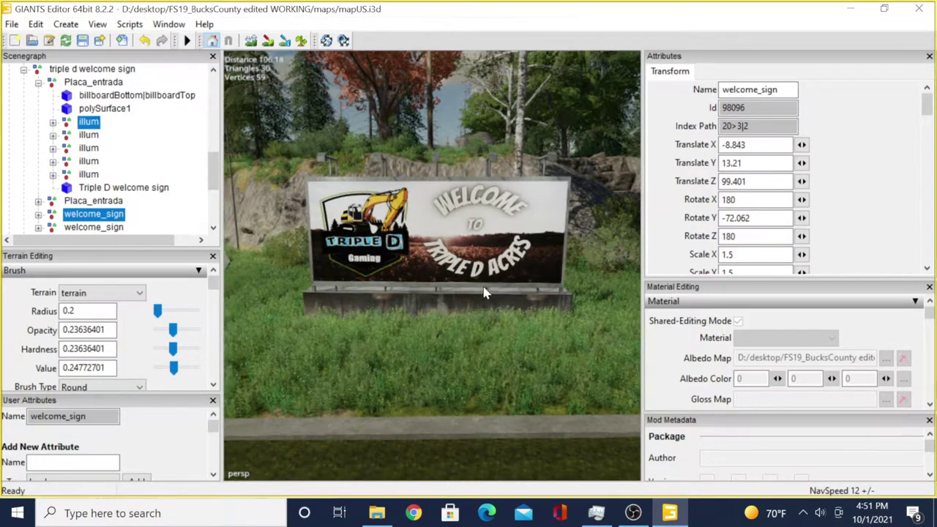
scroll(483, 292, down, 5)
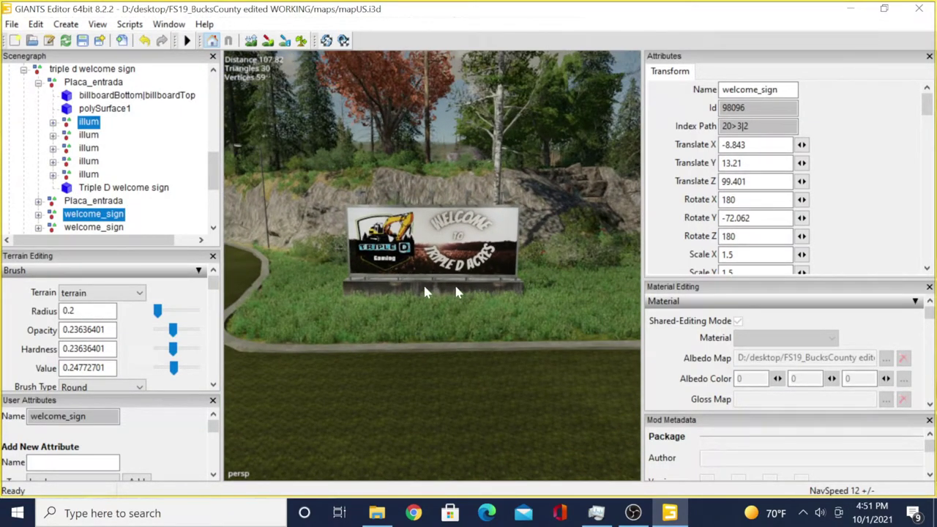
drag(213, 171, 188, 240)
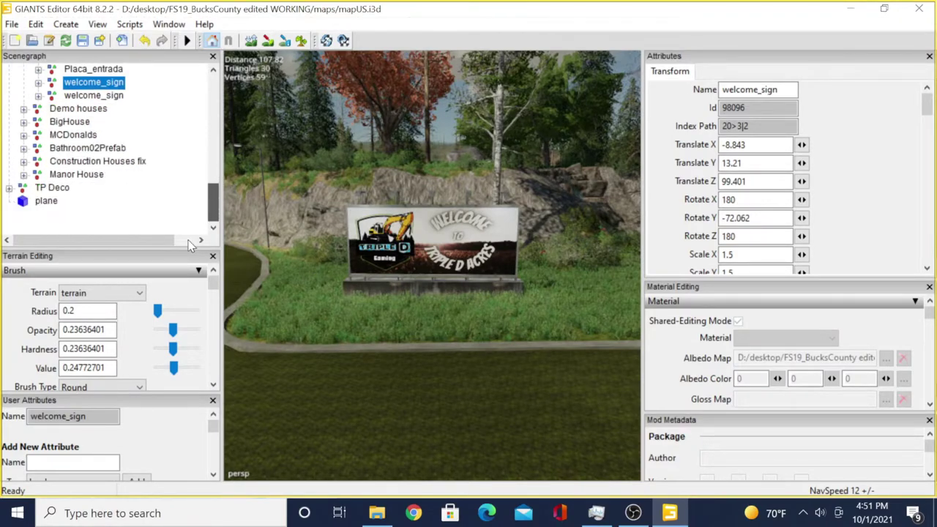
Rename the plane to 'logo for billboard' and bring up its albedo texture viewer.
click(63, 204)
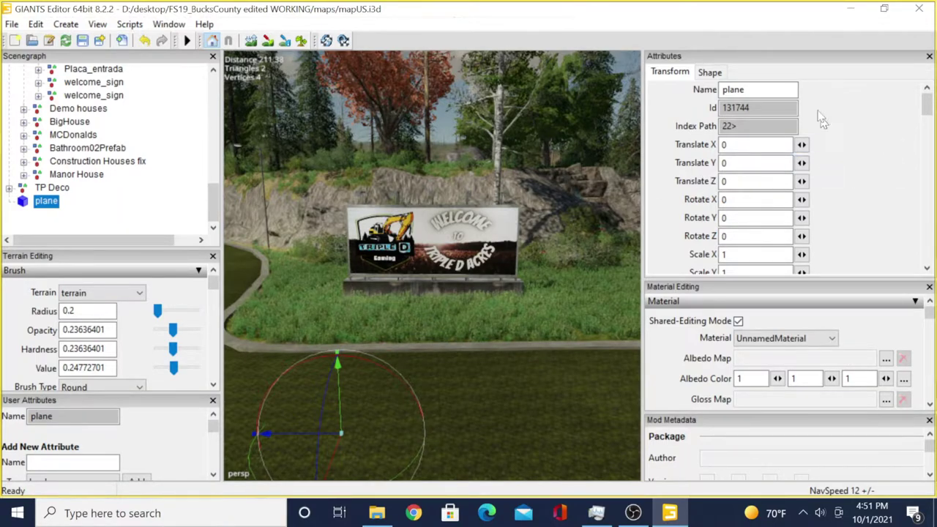
click(754, 89)
key(Return)
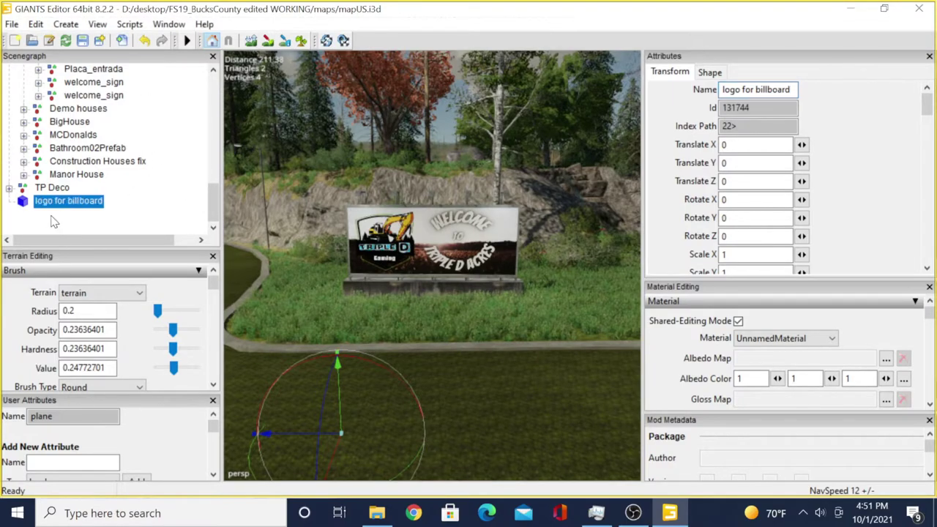
click(886, 359)
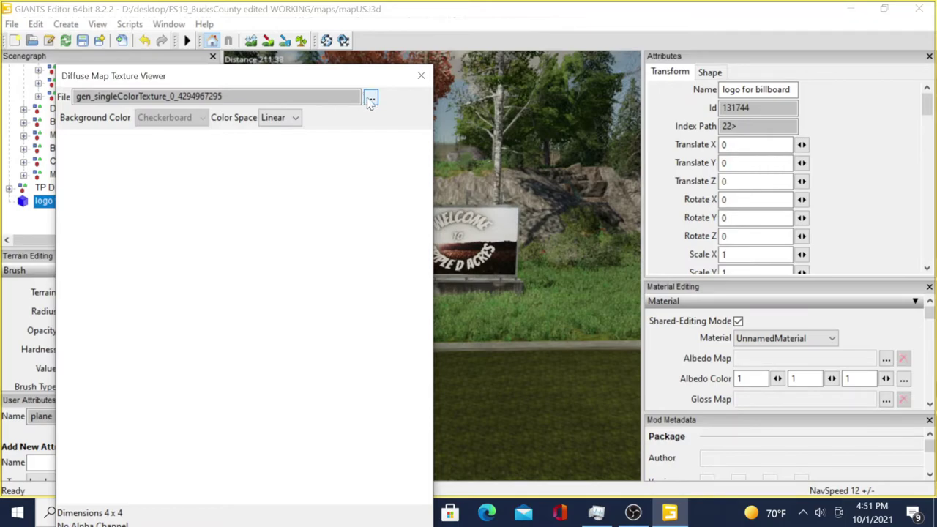
Load textures/a123.dds as the plane's albedo map and close the viewer.
click(370, 99)
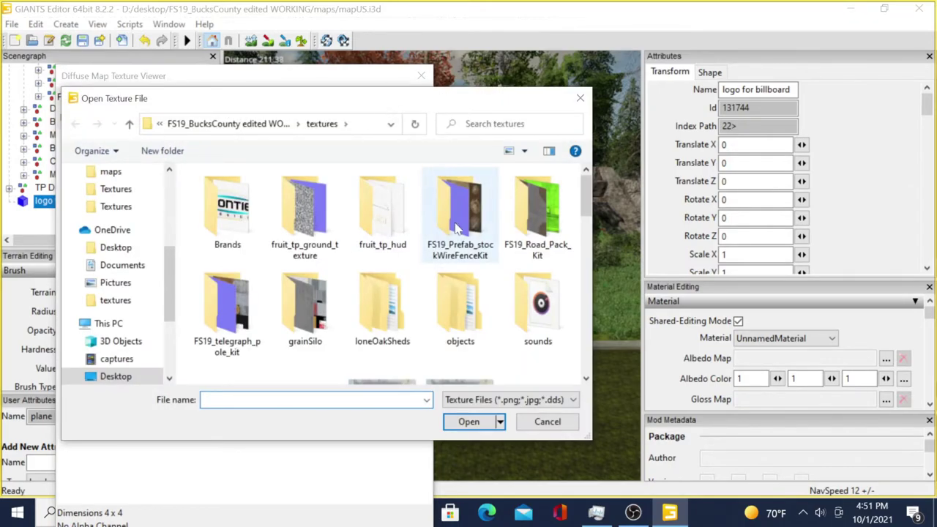
scroll(381, 231, down, 3)
scroll(359, 232, up, 1)
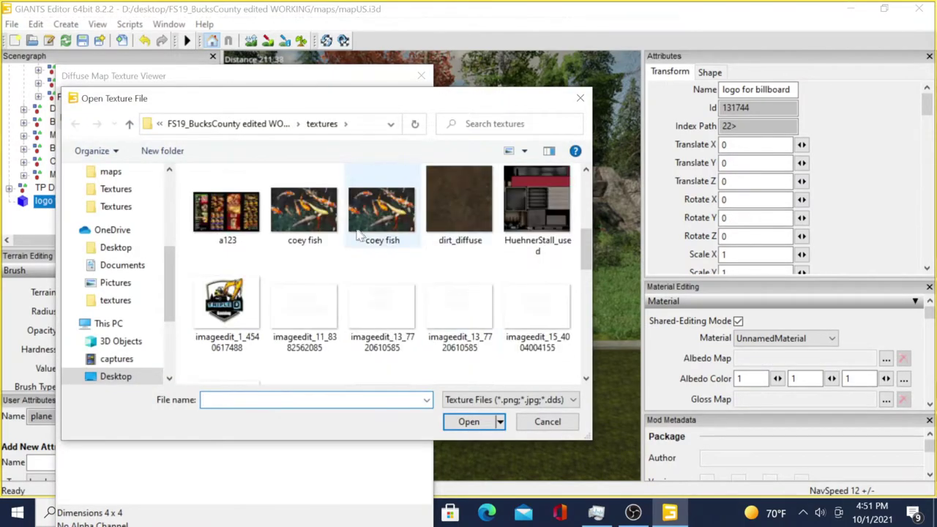
scroll(358, 233, up, 1)
scroll(344, 209, up, 2)
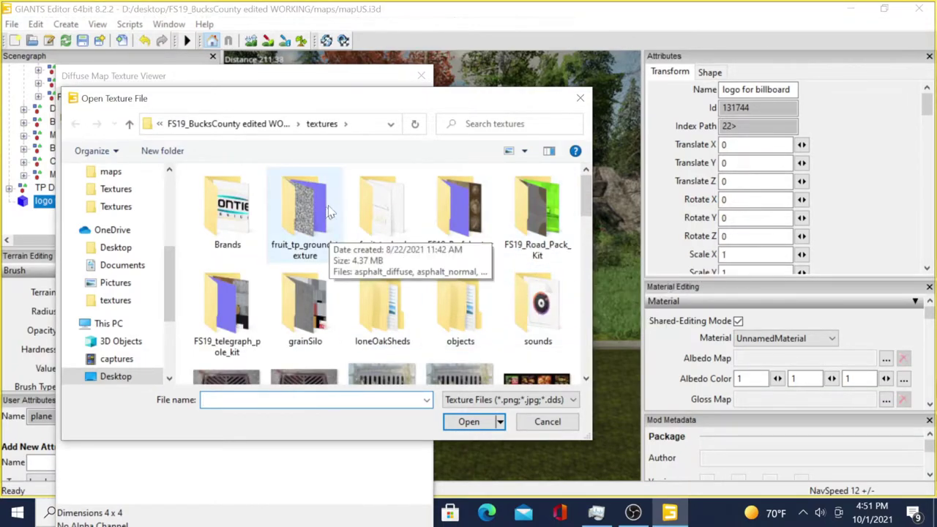
scroll(406, 287, down, 1)
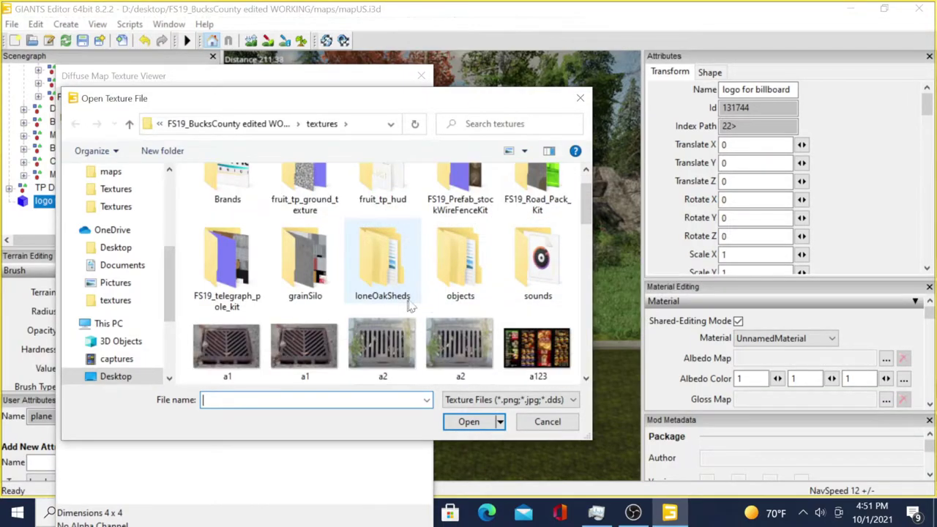
click(517, 363)
click(468, 422)
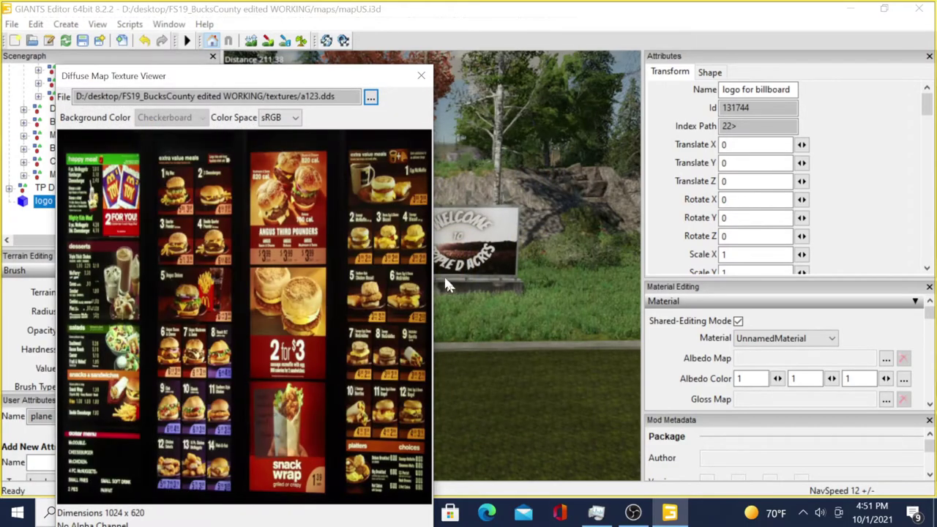
click(421, 75)
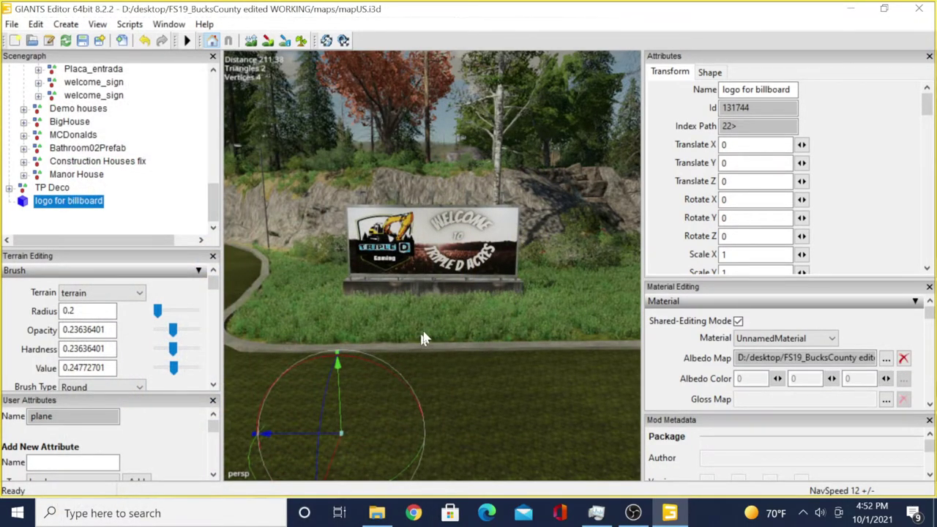
Drop the menu plane onto the billboard face using interactive placement.
right_drag(423, 338, 525, 362)
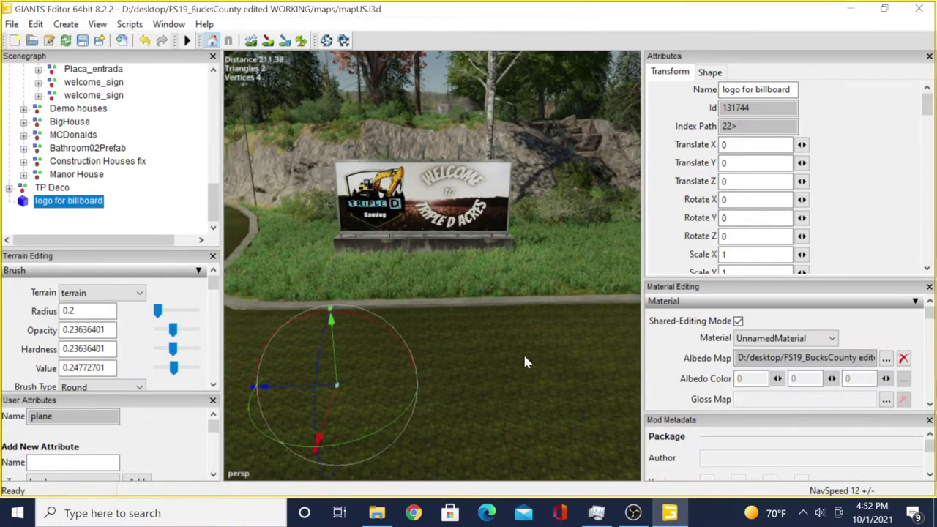
key(space)
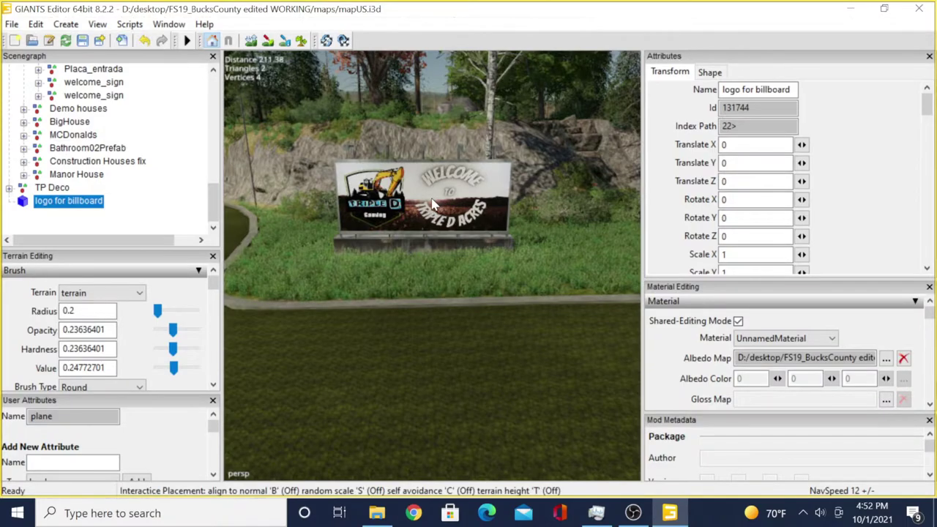
click(436, 201)
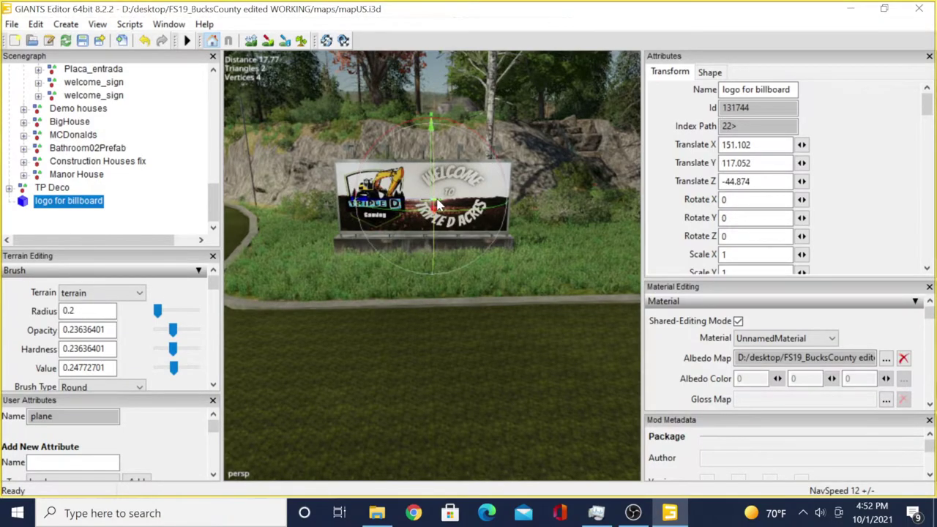
scroll(436, 219, up, 5)
right_drag(423, 252, 543, 306)
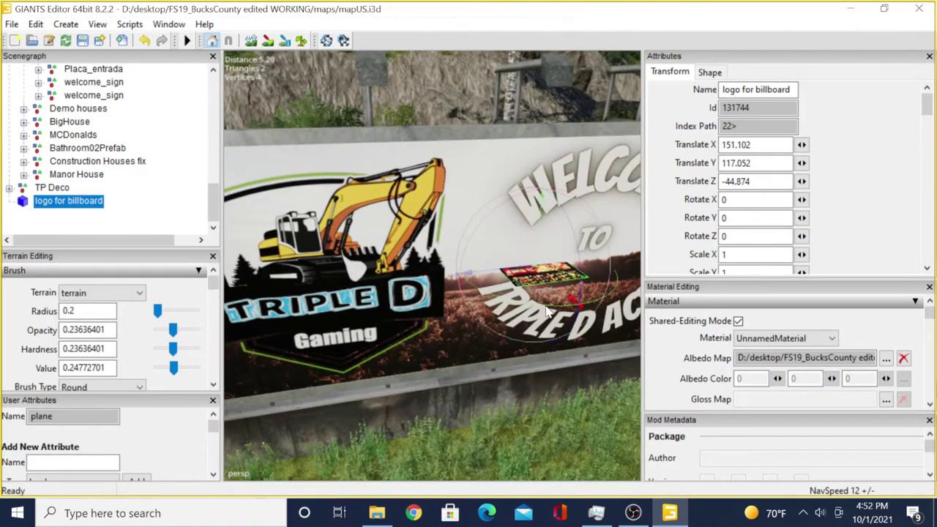
Rotate the menu plane upright and scale it up to about 3.188.
drag(548, 308, 621, 269)
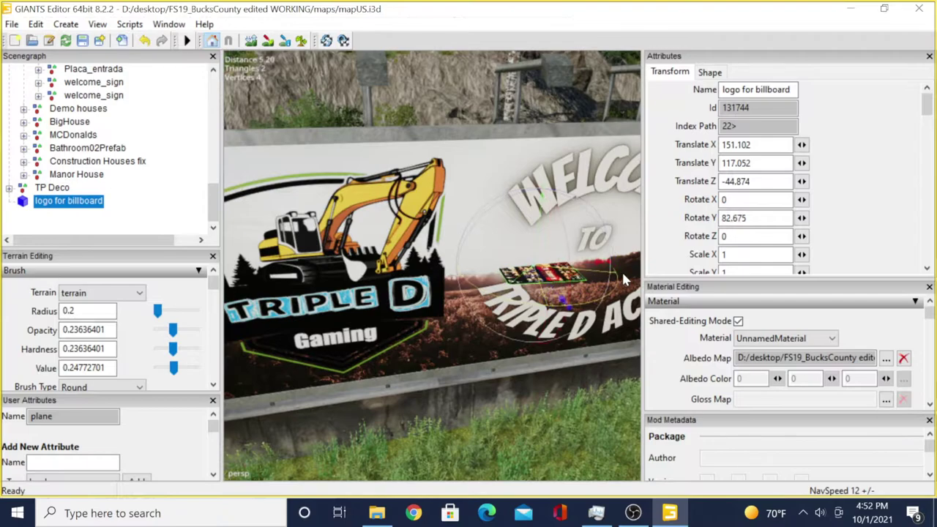
drag(565, 247, 553, 295)
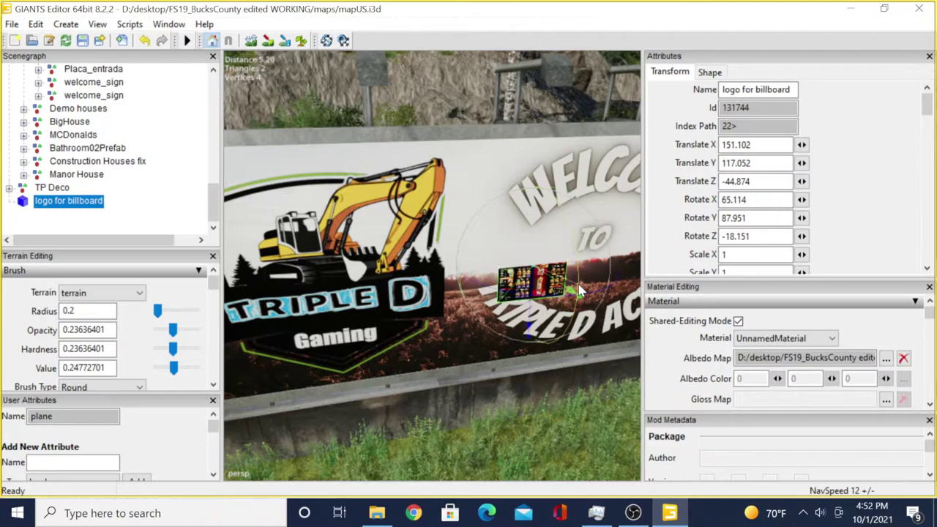
drag(578, 291, 574, 295)
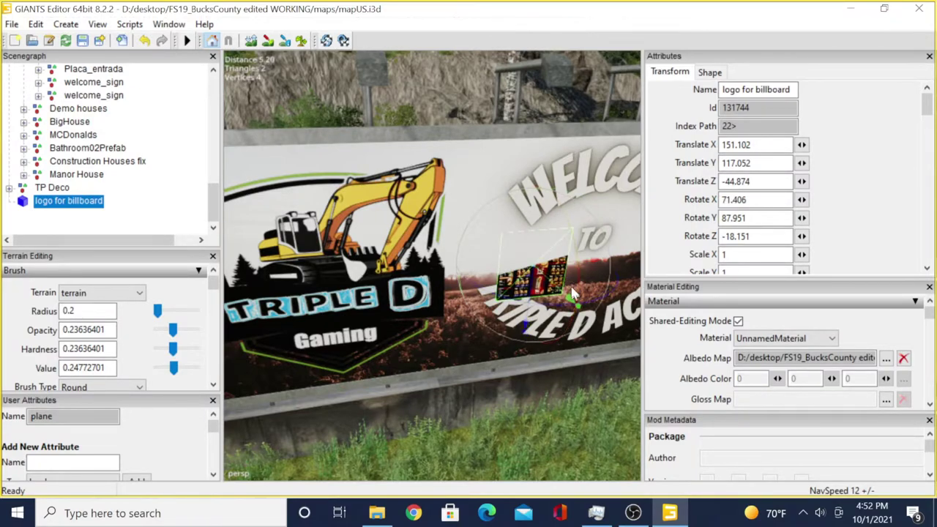
drag(534, 270, 573, 250)
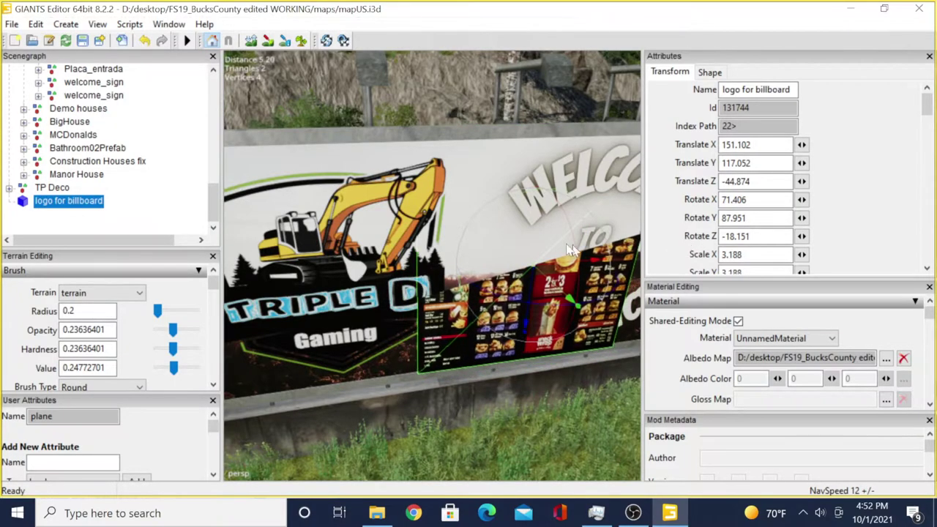
scroll(557, 256, down, 4)
scroll(548, 258, up, 5)
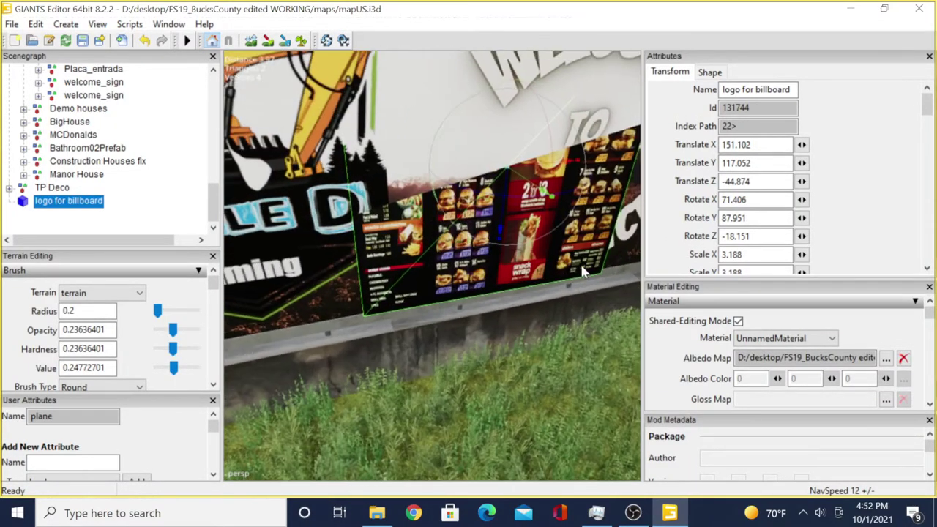
drag(550, 210, 556, 211)
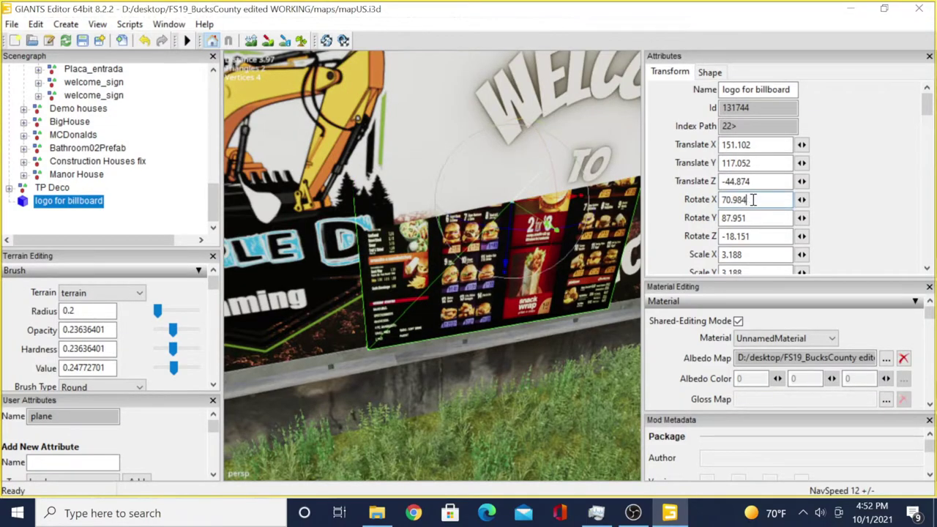
Retype the menu plane's X rotation value in the Transform fields.
key(BackSpace)
key(BackSpace)
key(BackSpace)
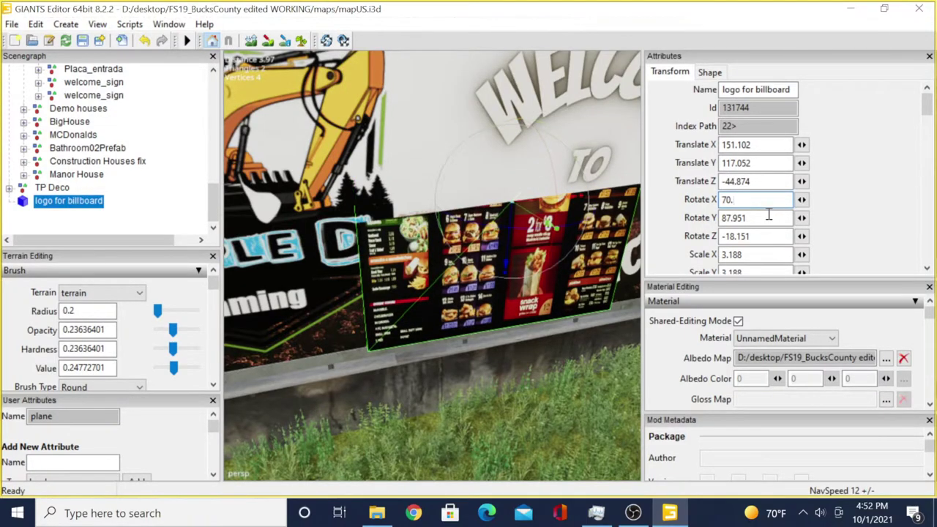
key(BackSpace)
key(BackSpace)
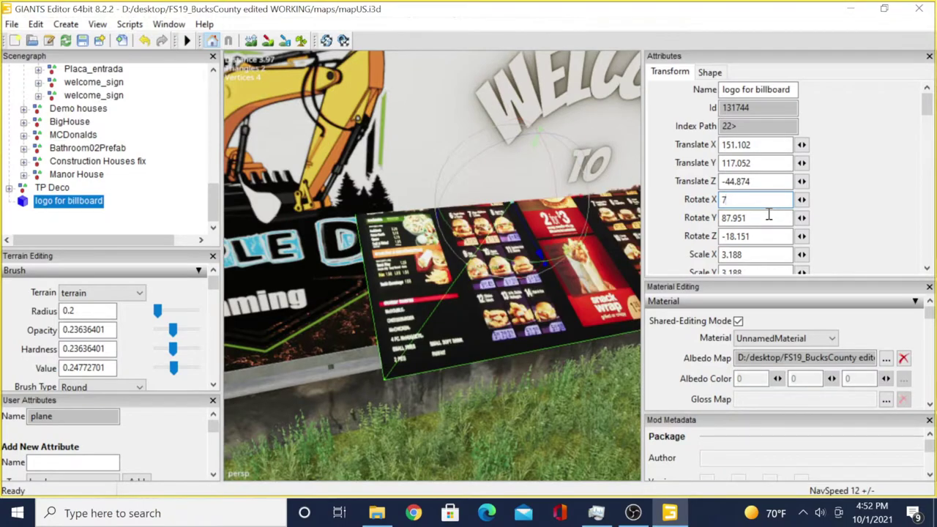
text(2)
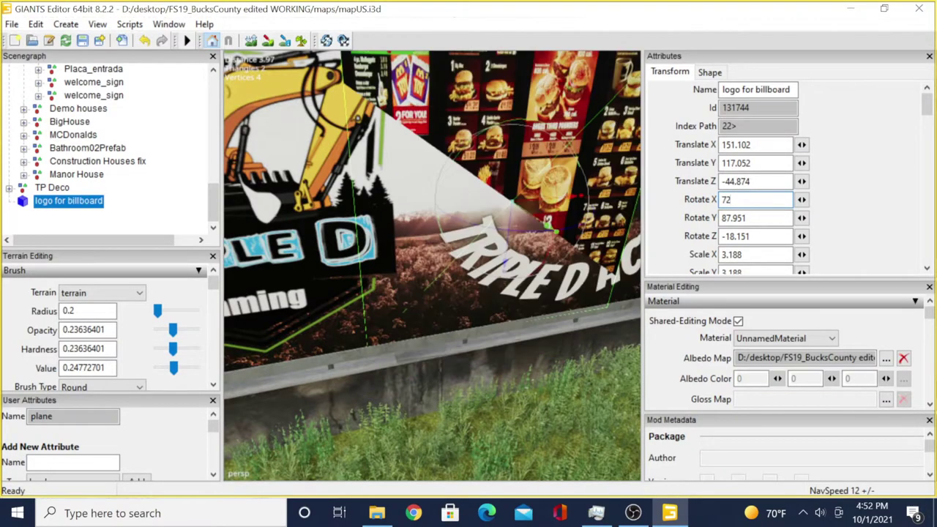
key(BackSpace)
text(1)
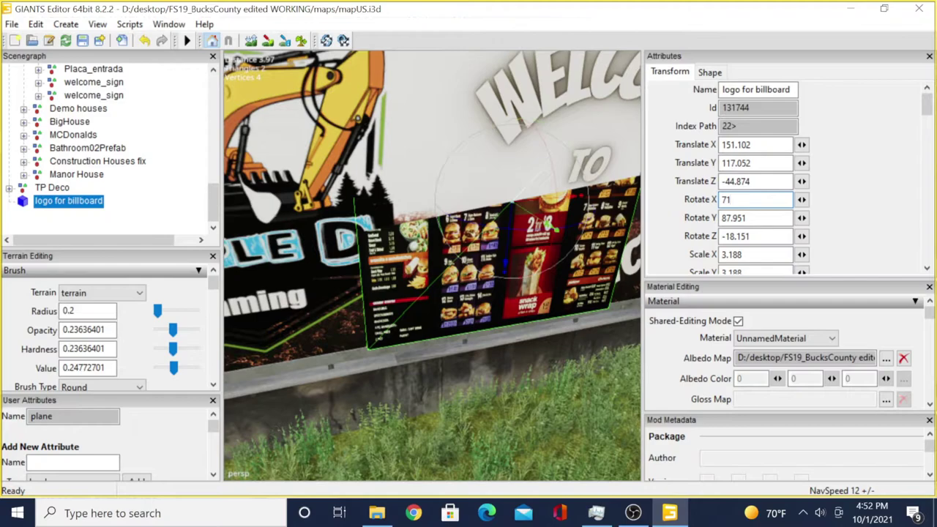
text(.8)
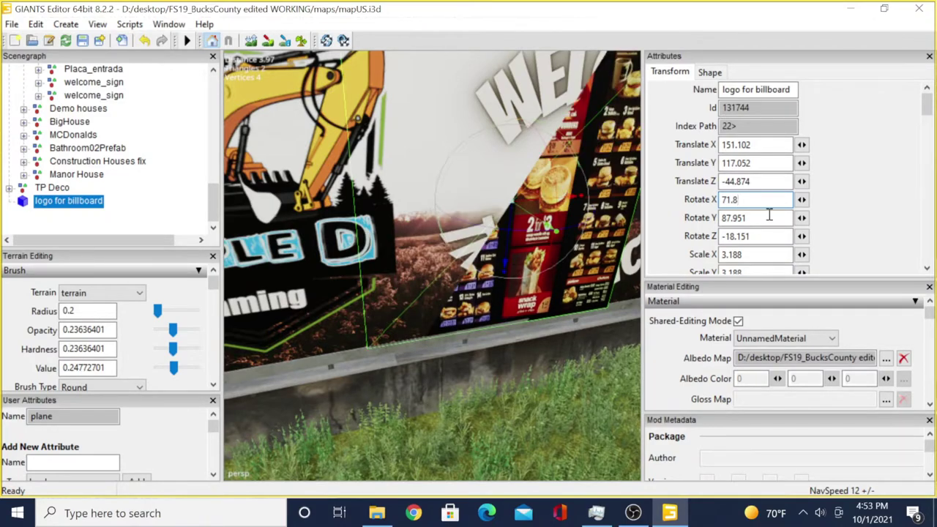
Rotate the plane flat to the billboard: X 70.648, Y 88.064, Z -19.304.
mouse_move(516, 231)
mouse_down()
mouse_move(523, 239)
mouse_move(528, 217)
mouse_up()
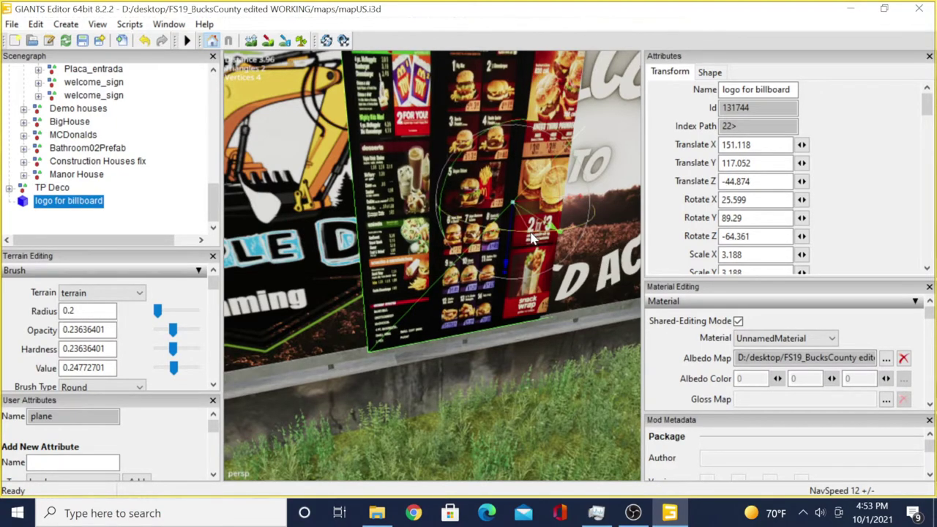
drag(532, 238, 532, 236)
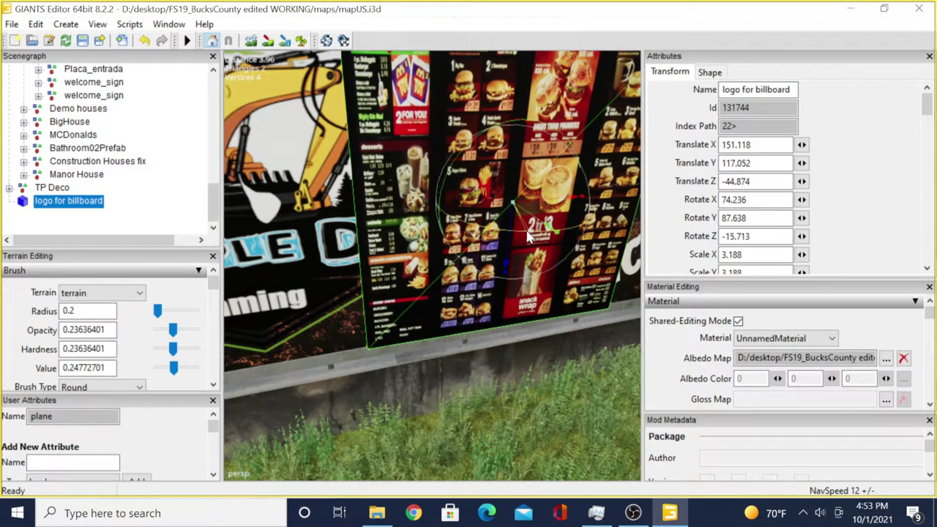
drag(527, 236, 530, 232)
scroll(761, 220, down, 1)
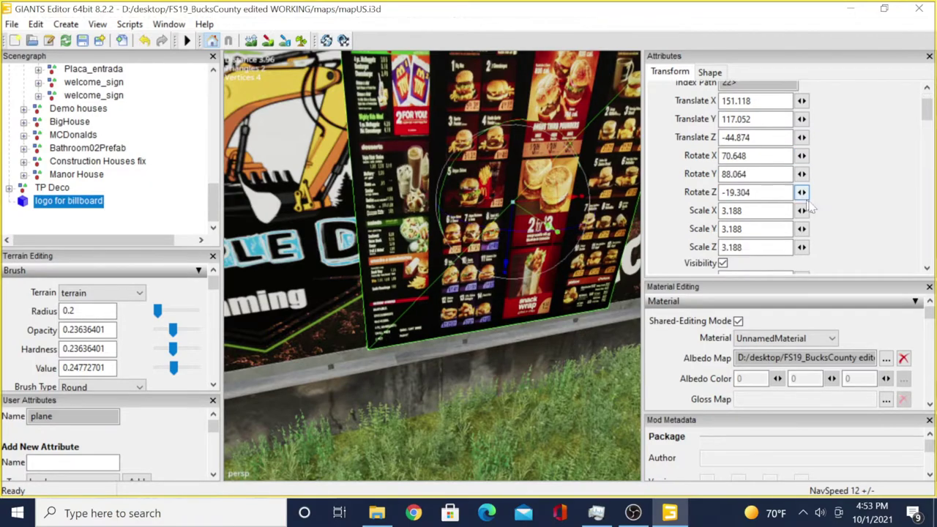
scroll(479, 204, down, 5)
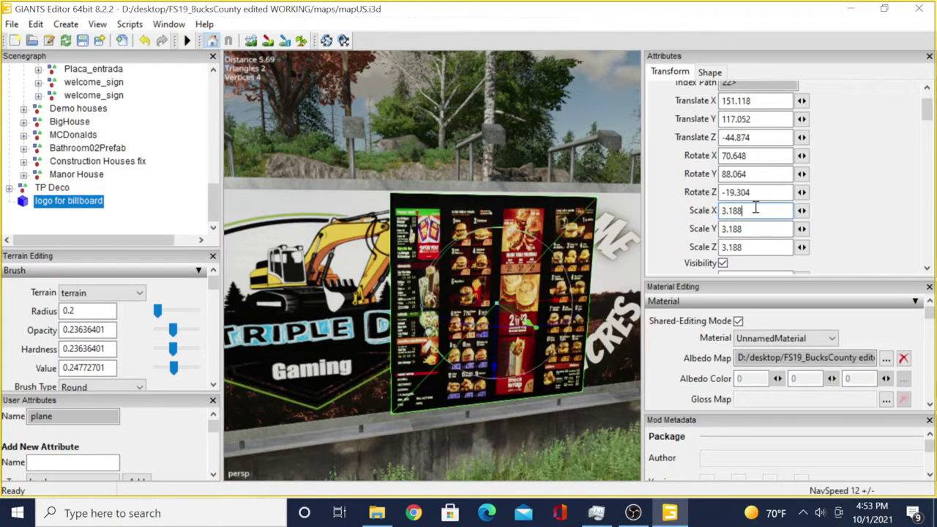
Step the menu plane's Scale X up to 8.
key(BackSpace)
key(BackSpace)
key(BackSpace)
key(BackSpace)
key(BackSpace)
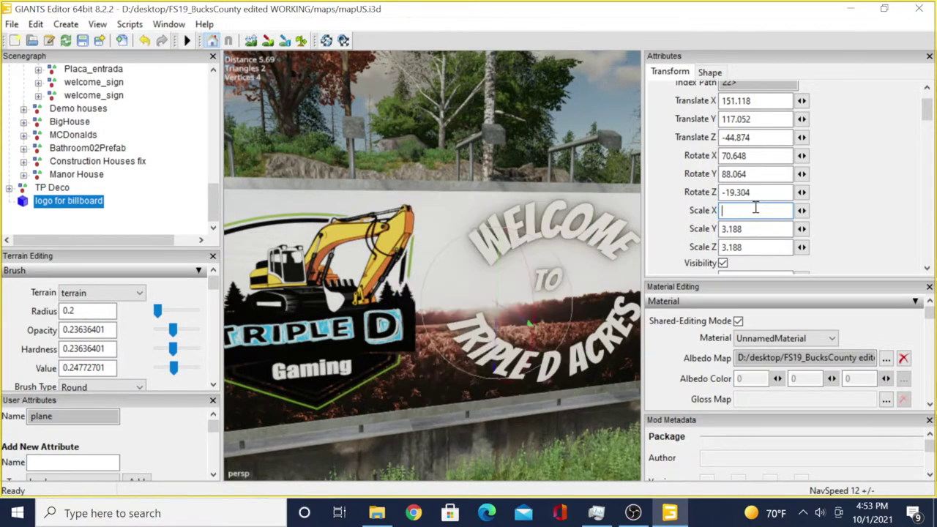
text(4)
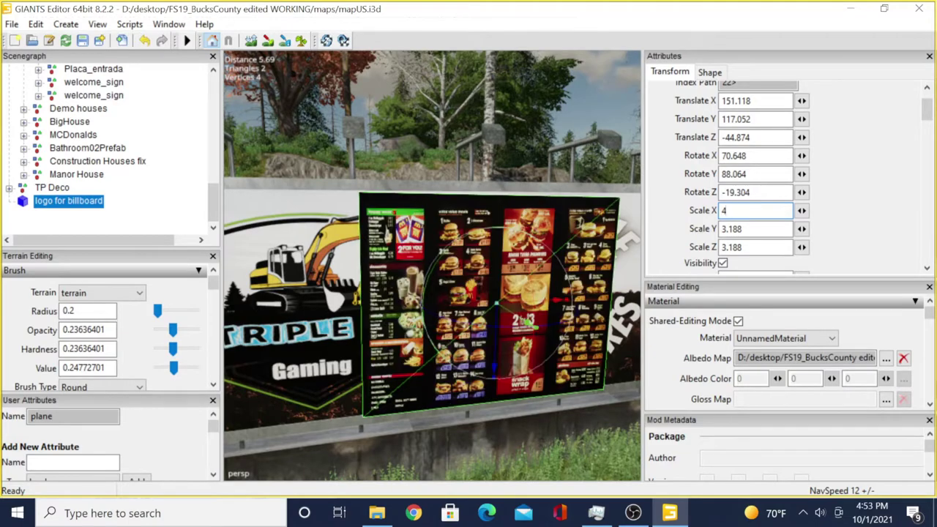
key(BackSpace)
text(5)
key(BackSpace)
text(6)
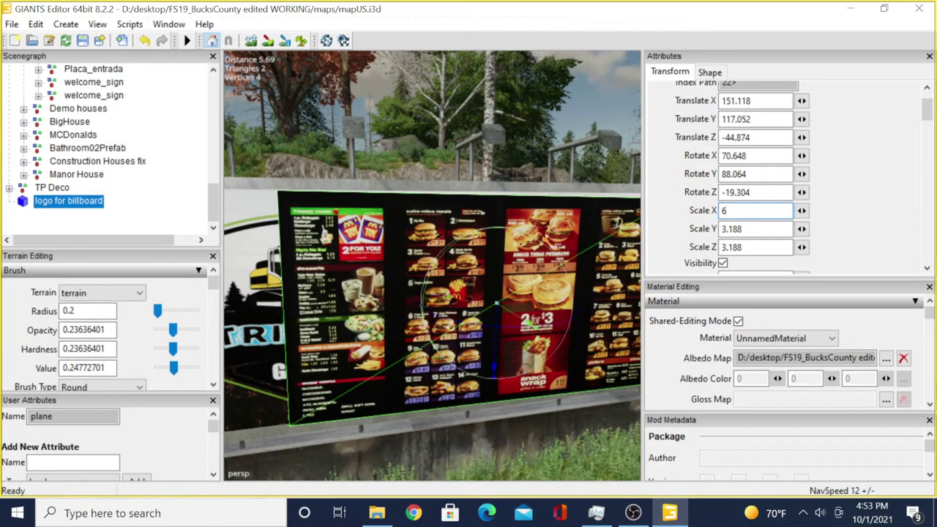
key(BackSpace)
text(7)
scroll(512, 237, down, 5)
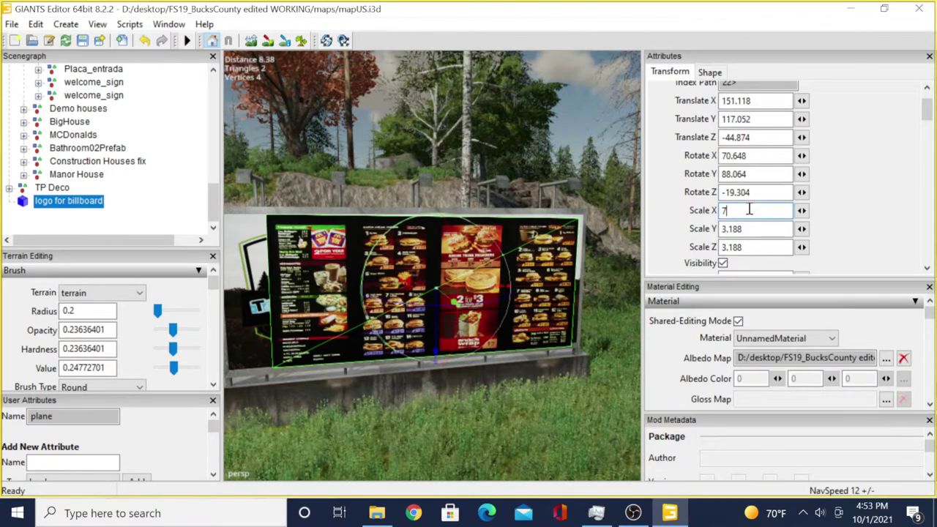
key(BackSpace)
text(8)
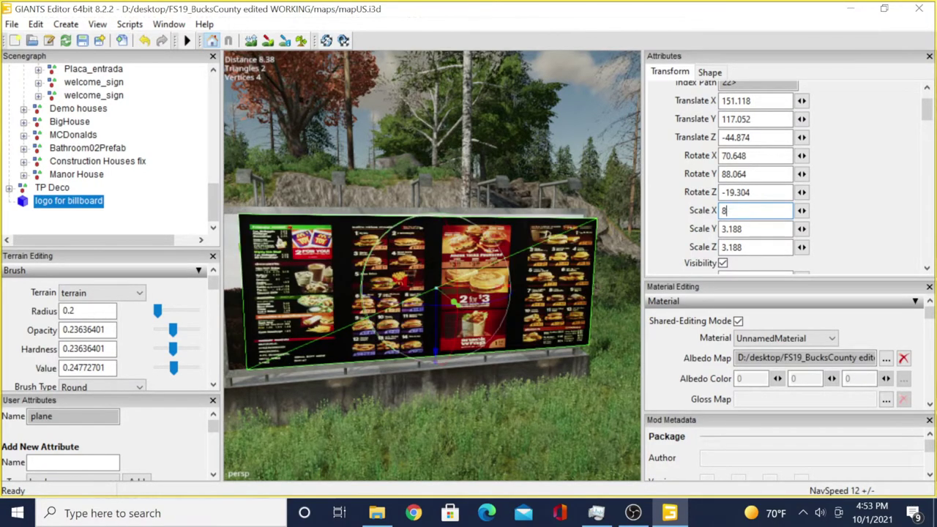
Set Scale Z to 3.2 and move the plane over the billboard to Translate Y 117.13.
middle_drag(414, 360, 398, 357)
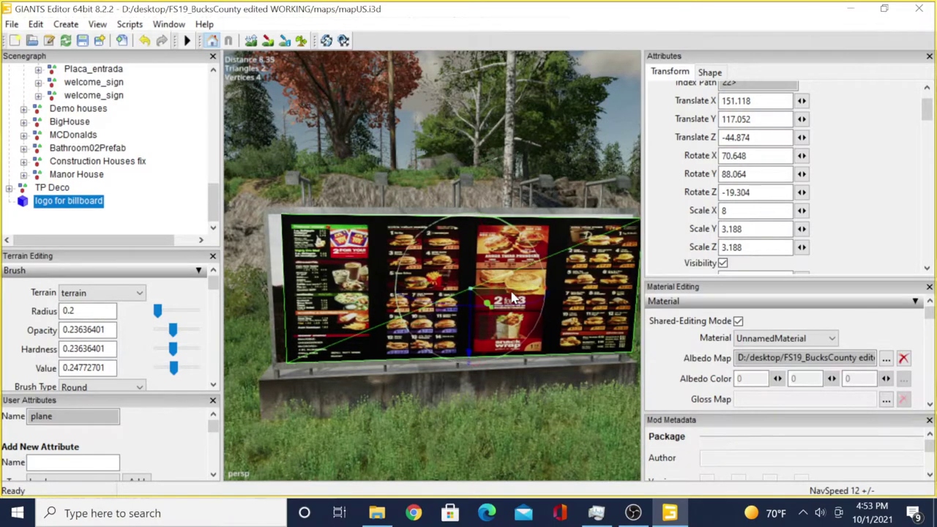
drag(512, 298, 498, 298)
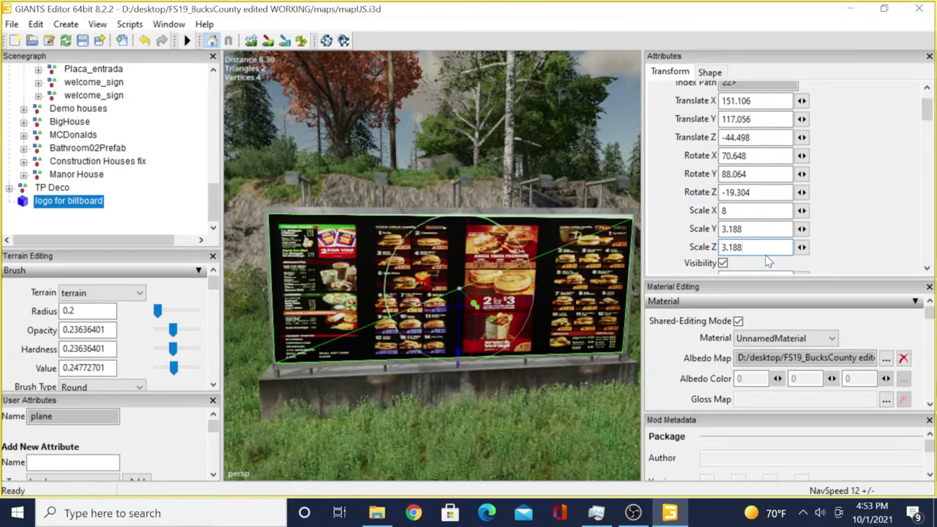
key(BackSpace)
key(BackSpace)
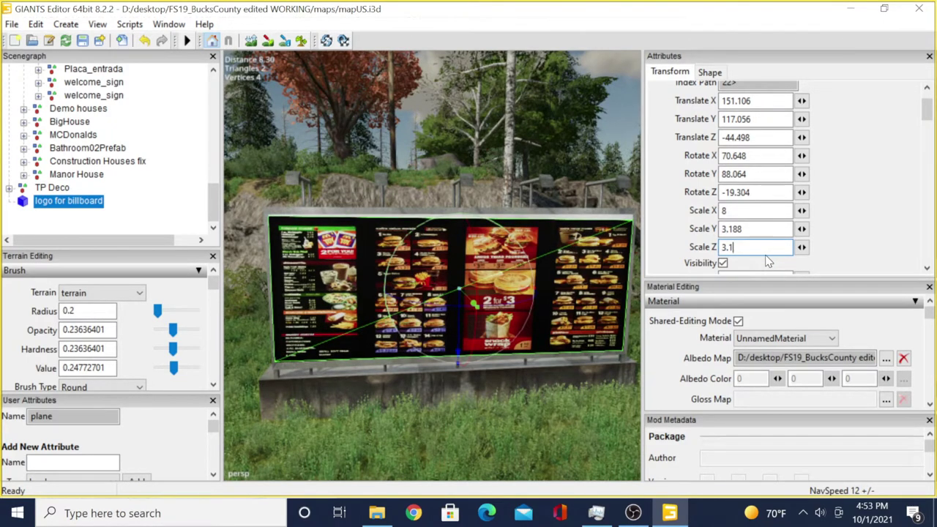
text(99)
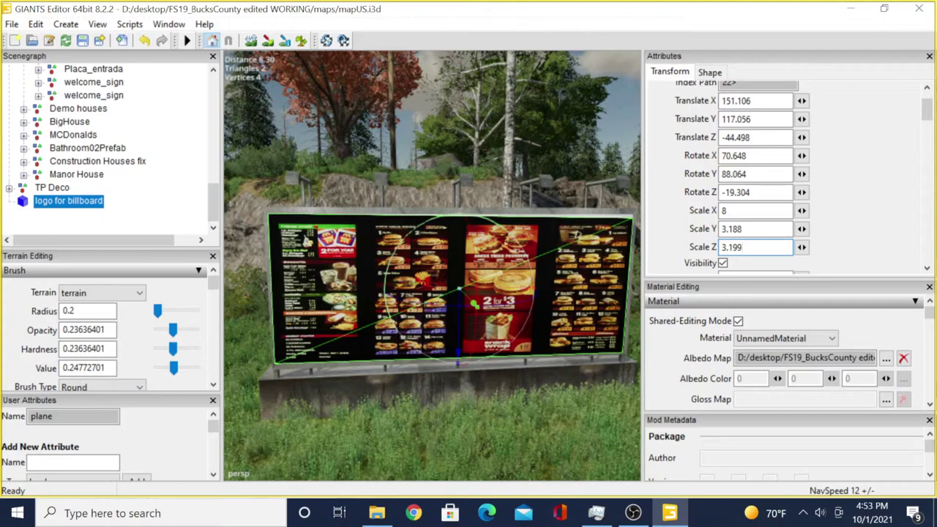
key(BackSpace)
key(BackSpace)
key(BackSpace)
text(2)
drag(455, 325, 457, 313)
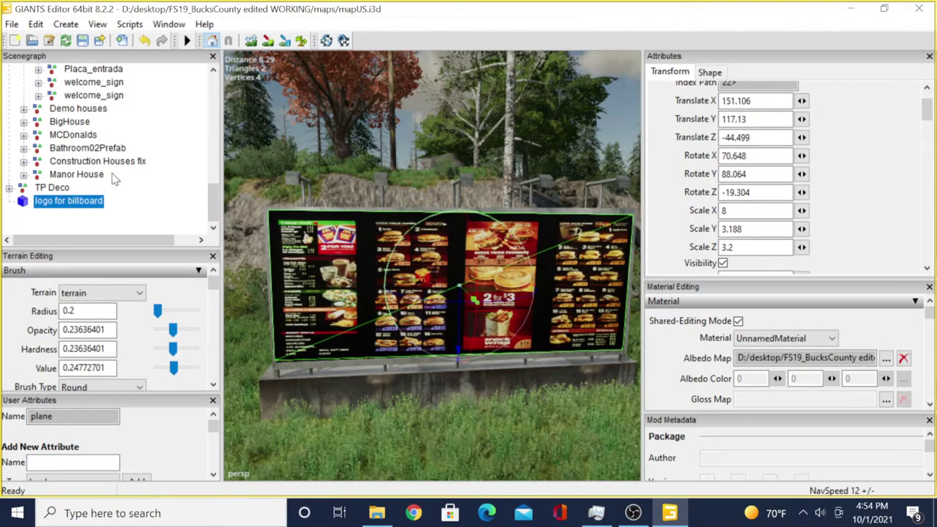
Find the billboard's Placa_entrada group in the Scenegraph and drag 'logo for billboard' toward it.
click(287, 373)
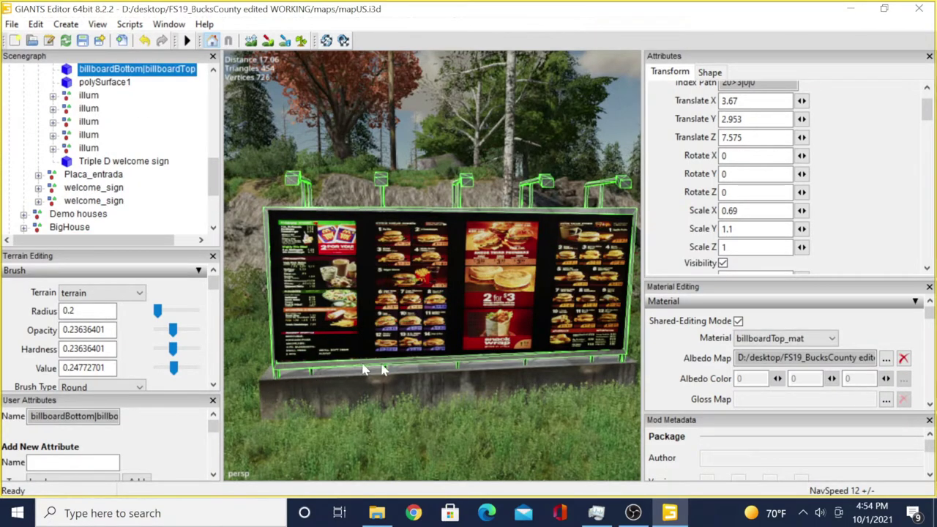
scroll(110, 92, up, 2)
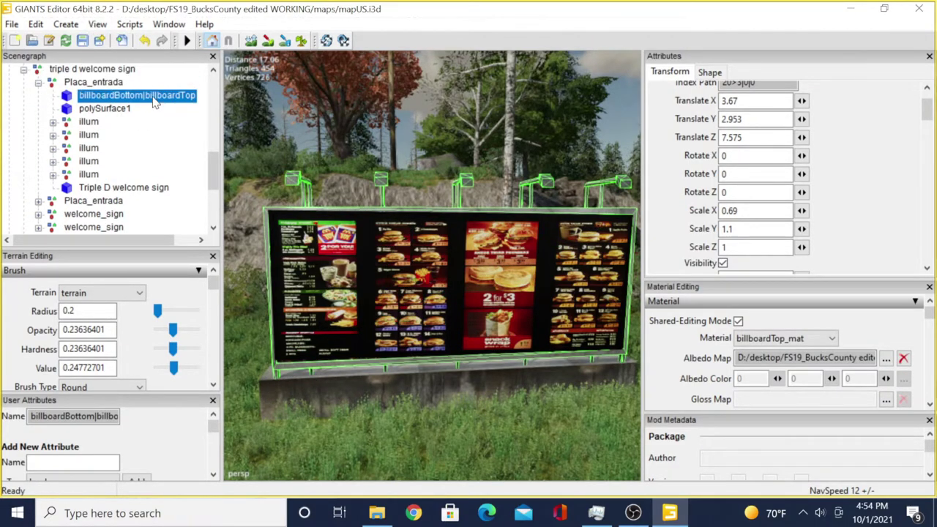
click(103, 82)
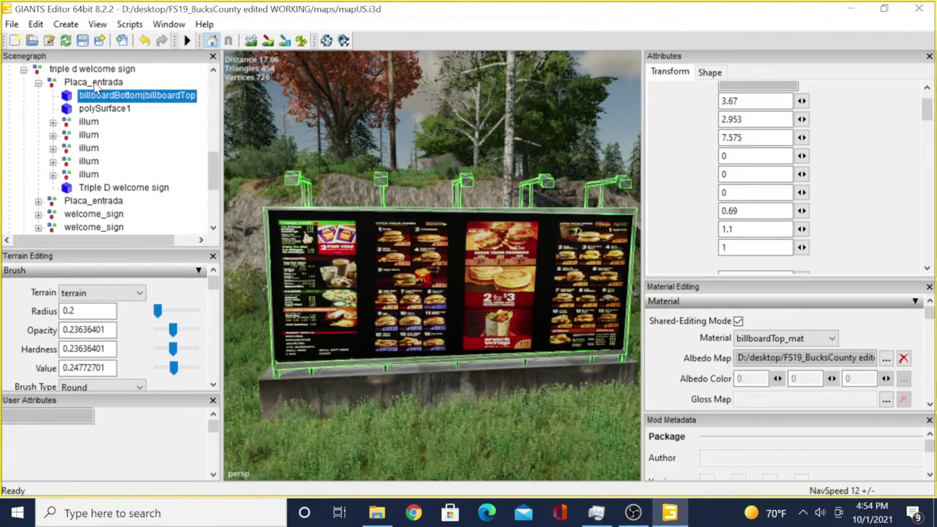
scroll(181, 153, down, 4)
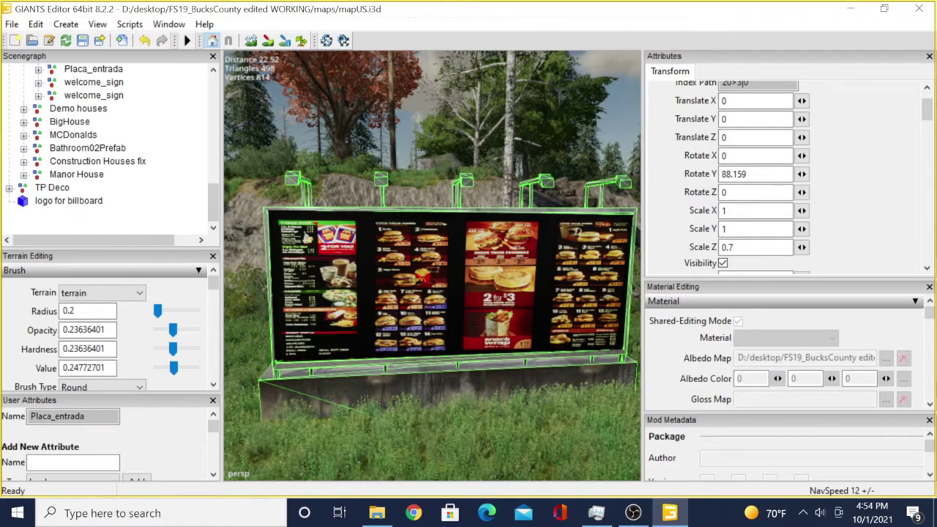
drag(84, 205, 104, 176)
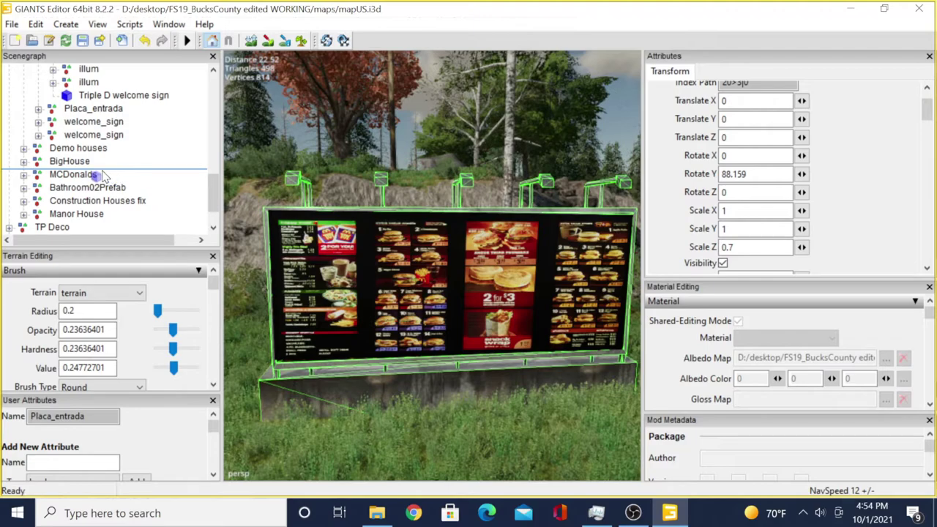
scroll(104, 176, up, 3)
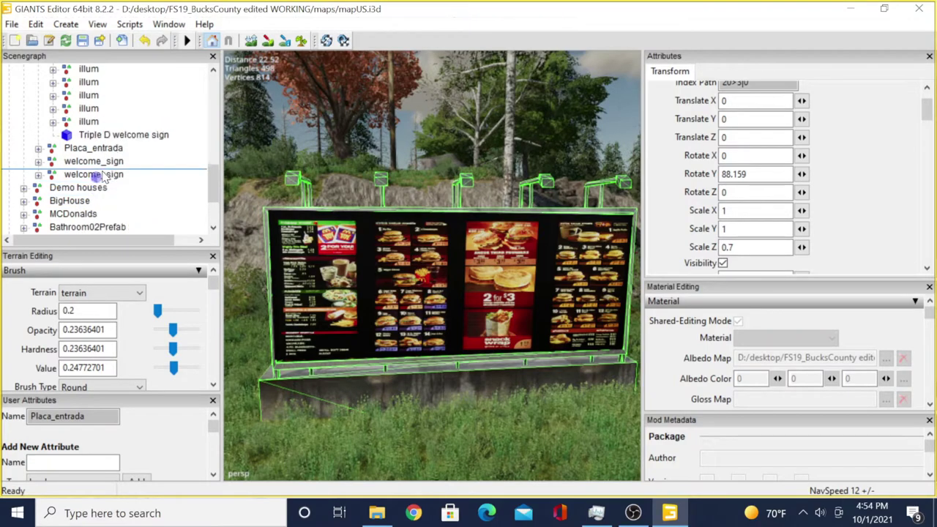
Inspect Placa_entrada's parts, polySurface1 and billboardBottom|billboardTop, ending with Placa_entrada selected.
right_click(104, 175)
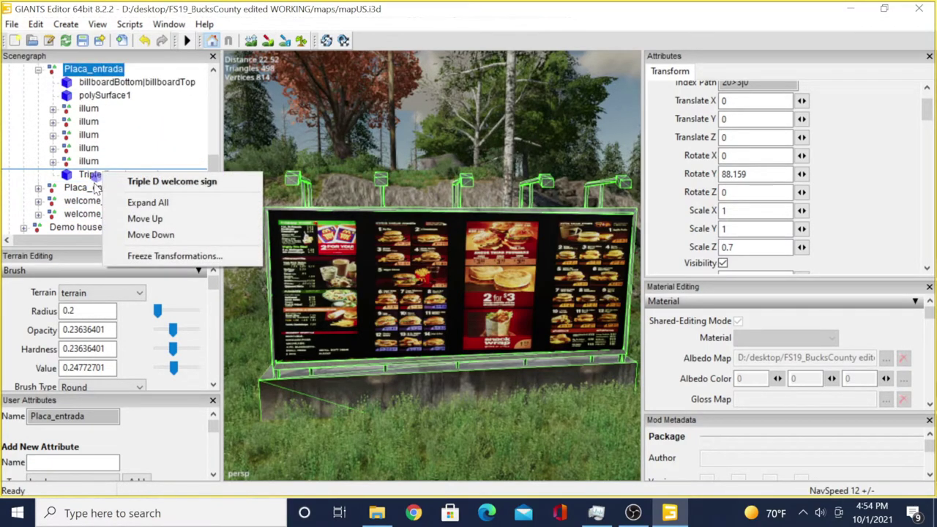
click(156, 151)
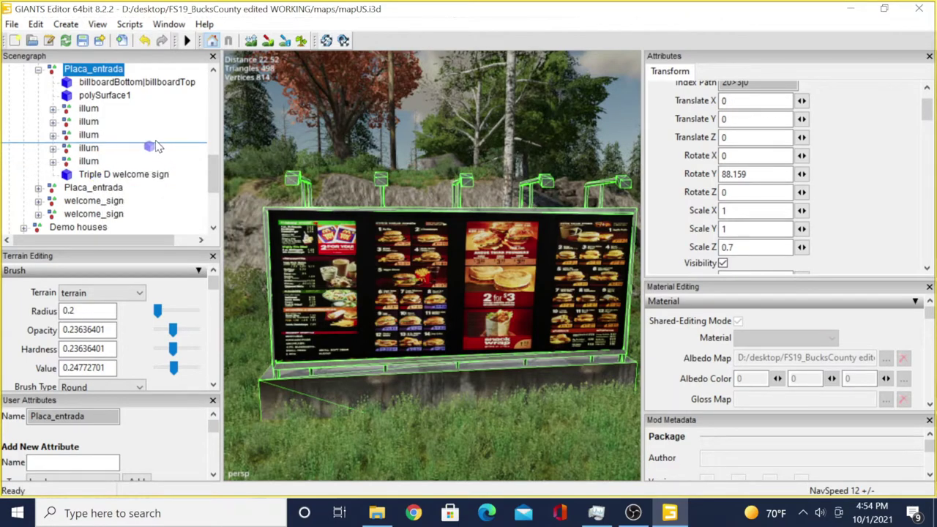
scroll(150, 139, up, 3)
scroll(149, 138, up, 1)
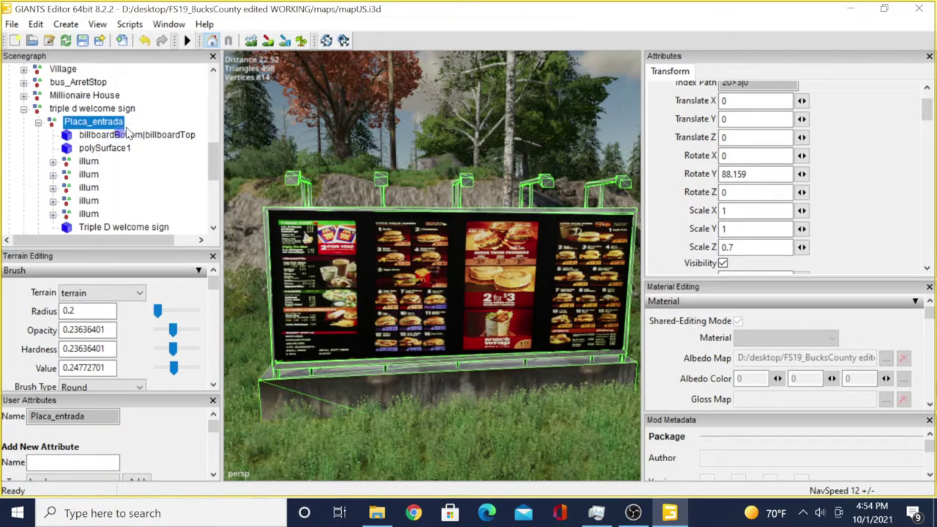
click(148, 151)
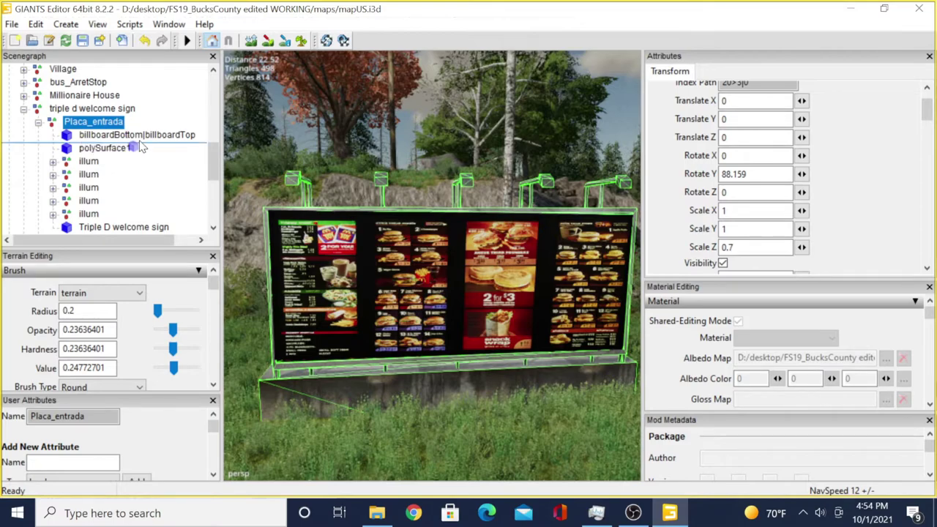
click(146, 138)
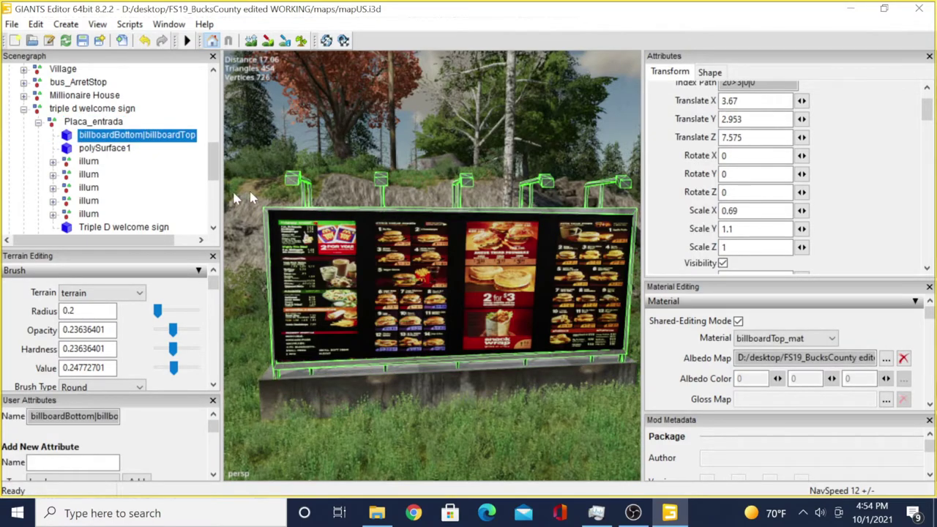
click(110, 122)
scroll(463, 409, down, 5)
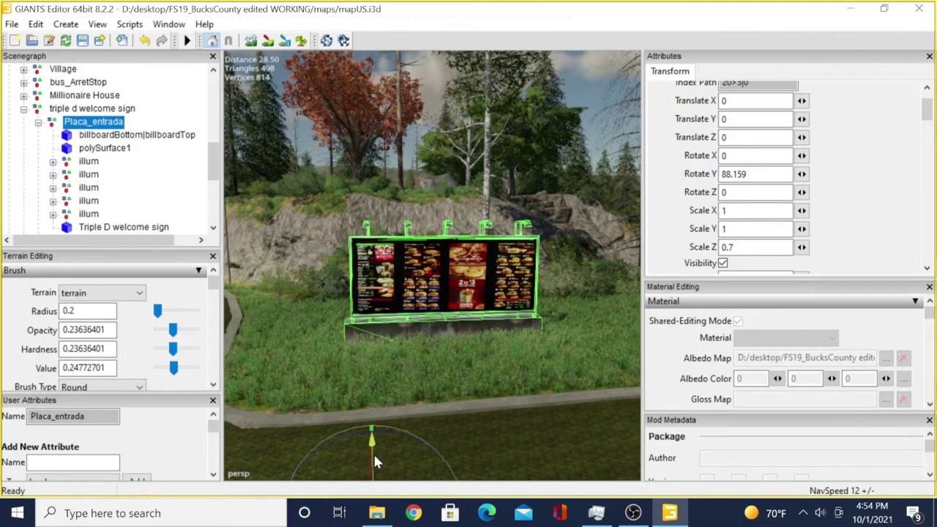
Test-raise the billboard group and undo, then select Triple D welcome sign and Placa_entrada.
drag(374, 453, 363, 362)
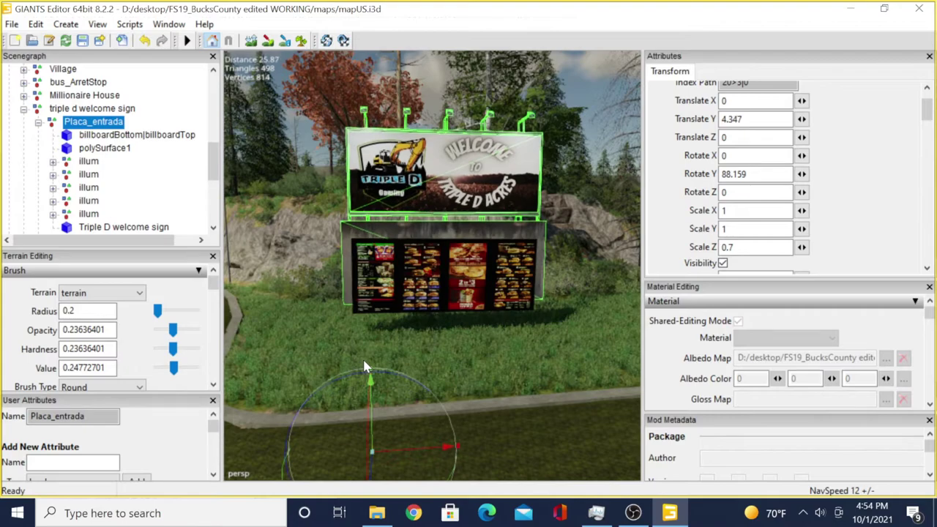
key(ctrl+z)
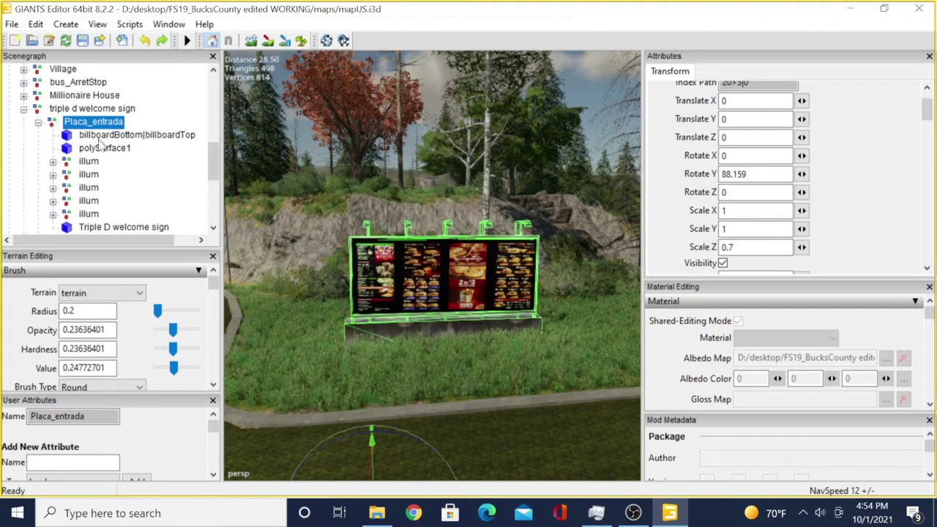
click(125, 136)
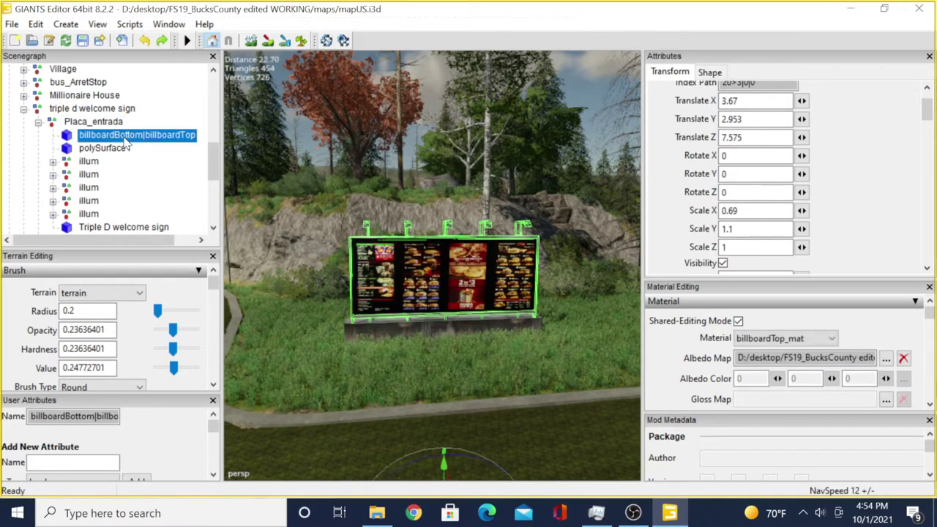
scroll(121, 161, down, 1)
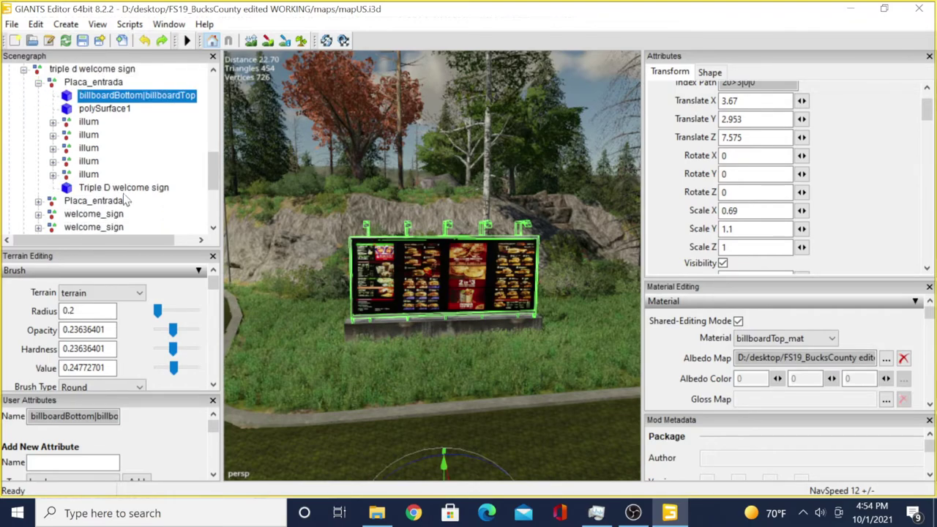
click(124, 188)
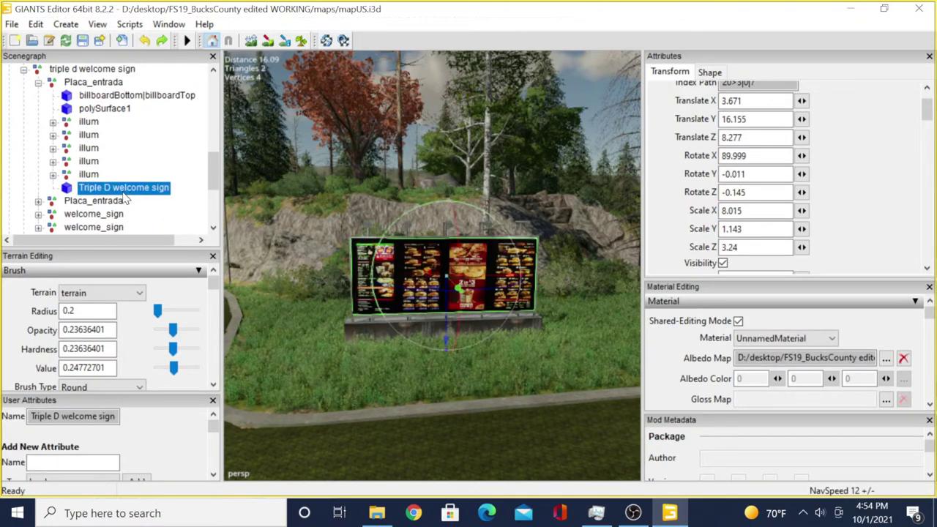
ctrl+click(89, 84)
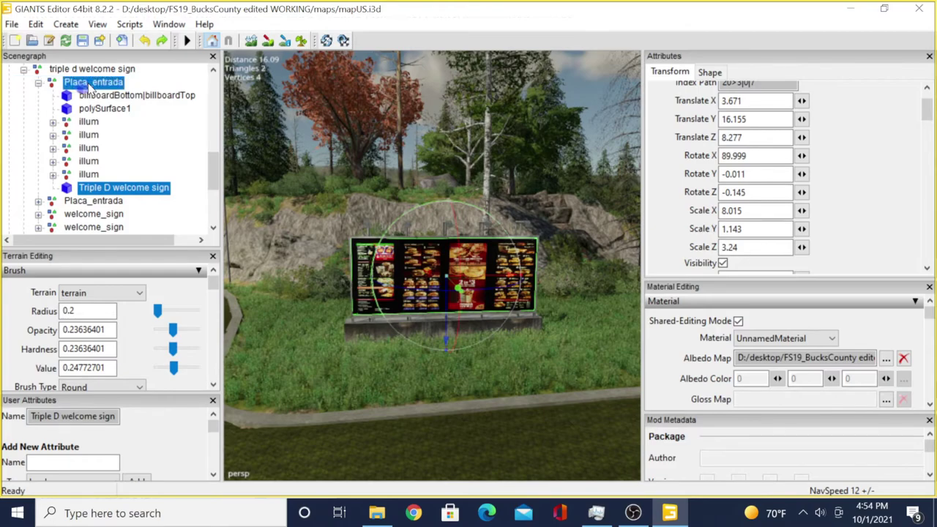
click(89, 85)
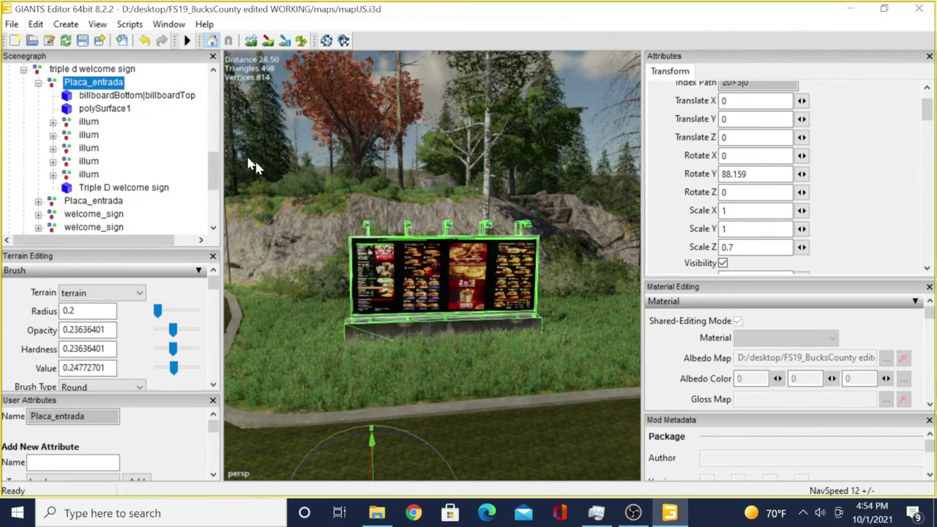
Raise the billboard again to see what follows, undo, and expand the first Placa_entrada node.
click(374, 444)
key(ctrl+z)
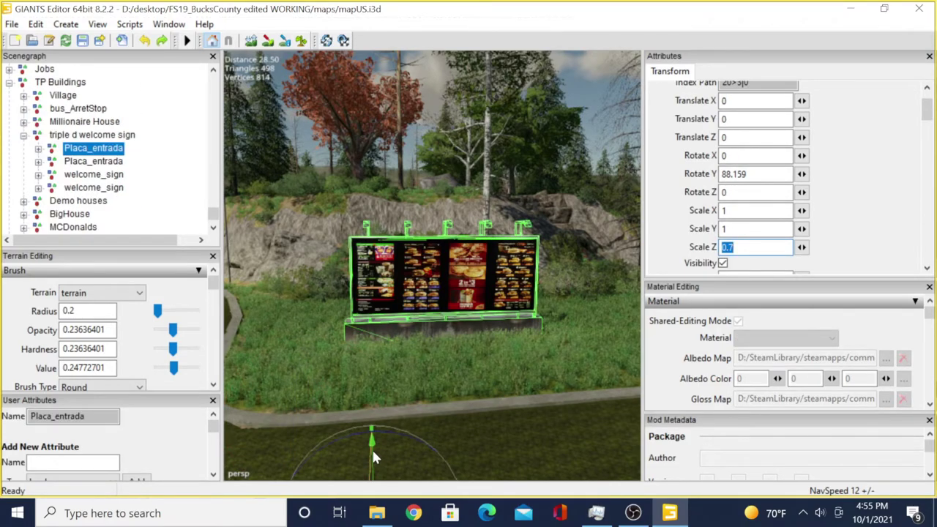
drag(374, 444, 352, 368)
key(ctrl+z)
scroll(109, 165, down, 2)
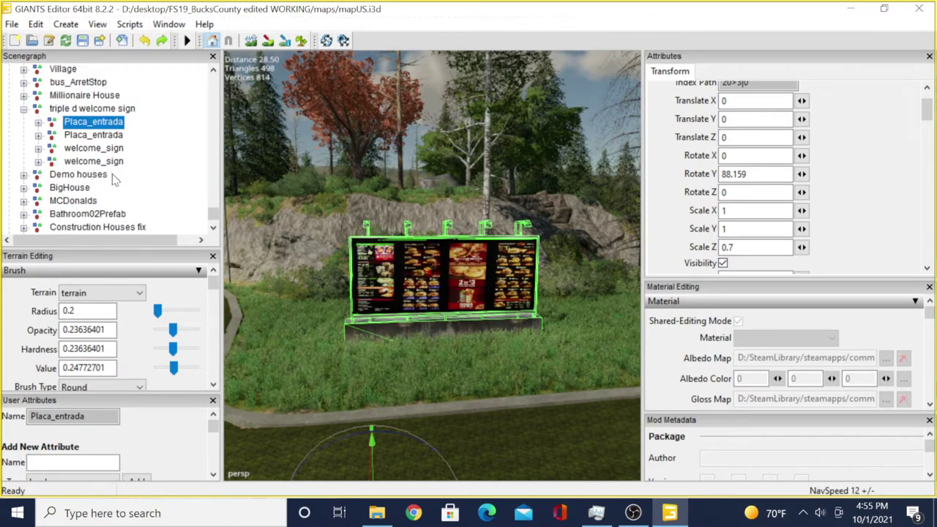
click(90, 136)
click(89, 123)
click(39, 123)
scroll(139, 154, down, 1)
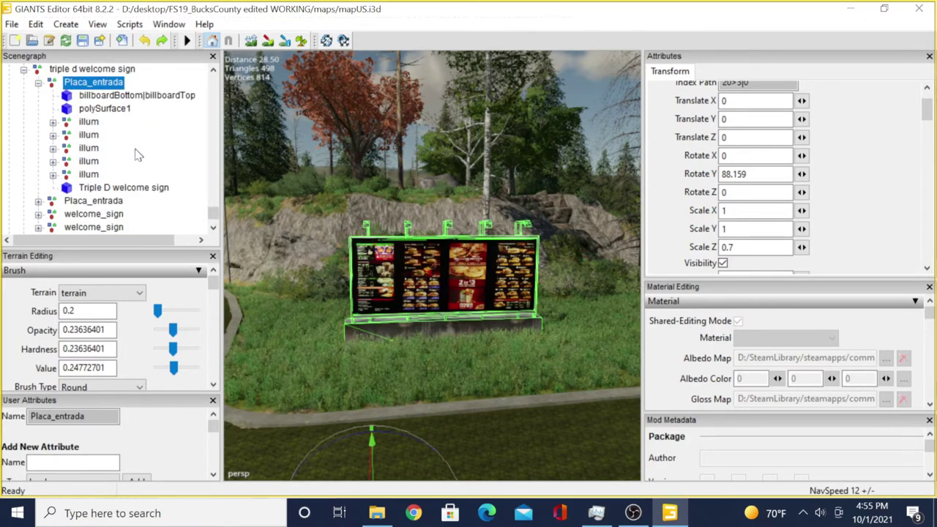
Unparent Triple D welcome sign and polySurface1 with Ctrl+M, then test-nudge and undo.
click(125, 188)
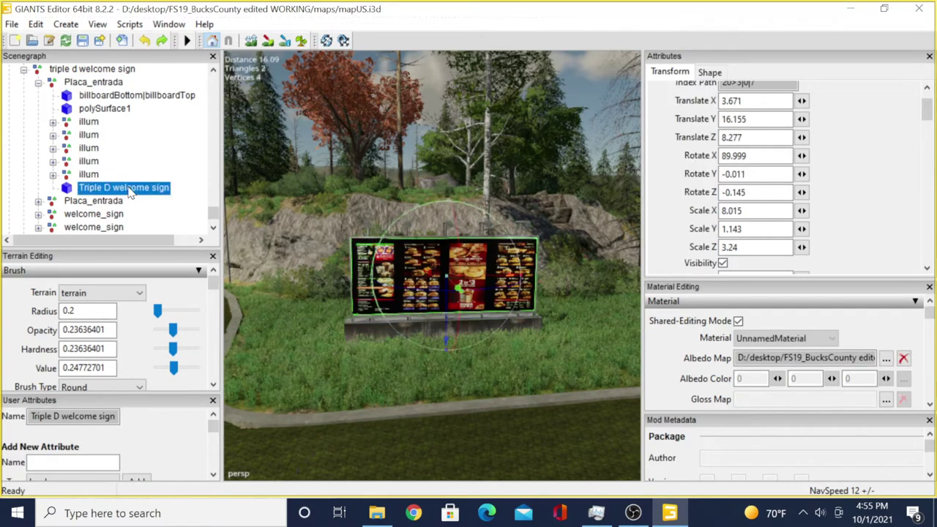
ctrl+click(104, 112)
key(ctrl+m)
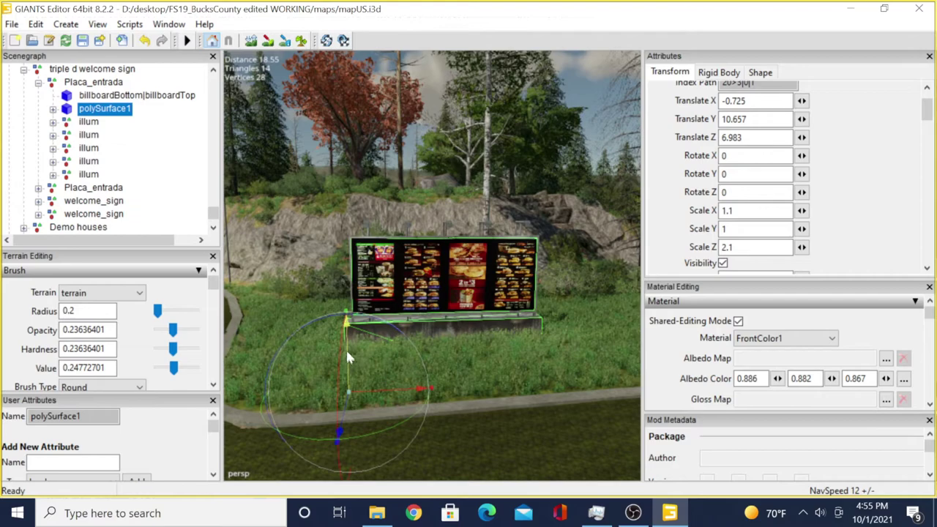
mouse_move(345, 348)
mouse_down()
mouse_move(339, 338)
mouse_move(343, 350)
mouse_up()
key(ctrl+z)
scroll(175, 172, up, 1)
scroll(164, 170, down, 4)
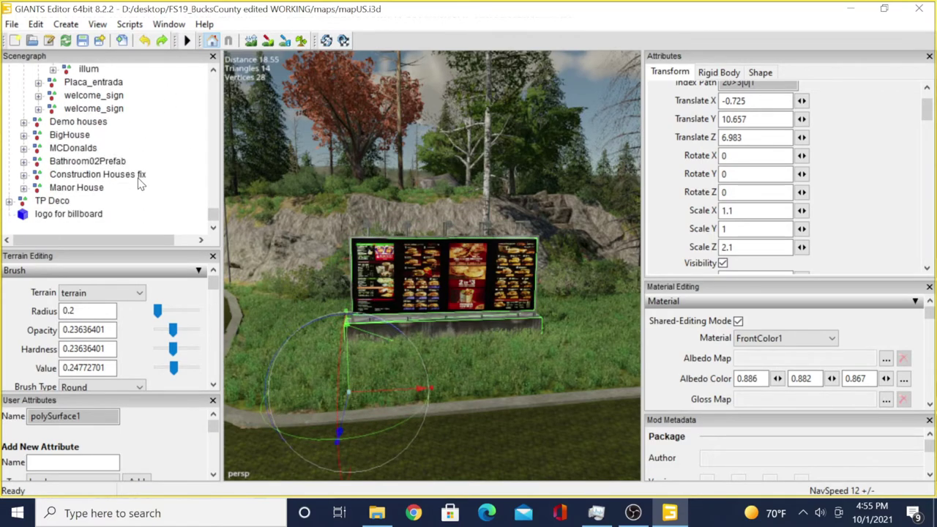
scroll(134, 186, up, 1)
click(76, 213)
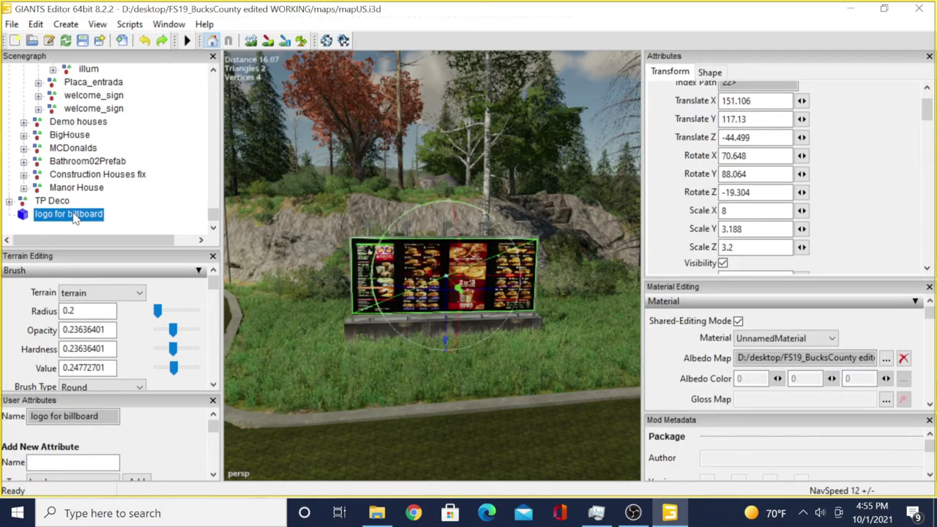
Parent 'logo for billboard' under Placa_entrada, then test-raise the billboard to confirm it follows, and undo.
drag(73, 220, 115, 102)
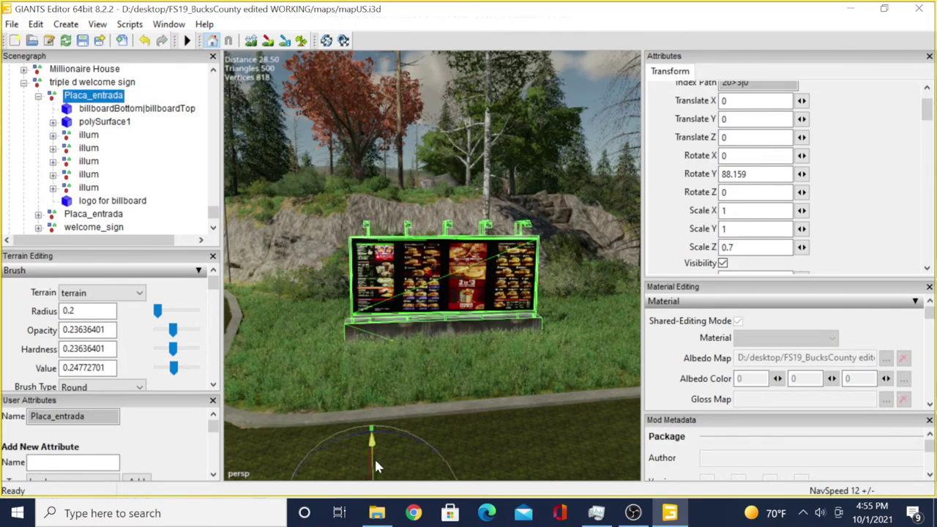
drag(374, 461, 436, 429)
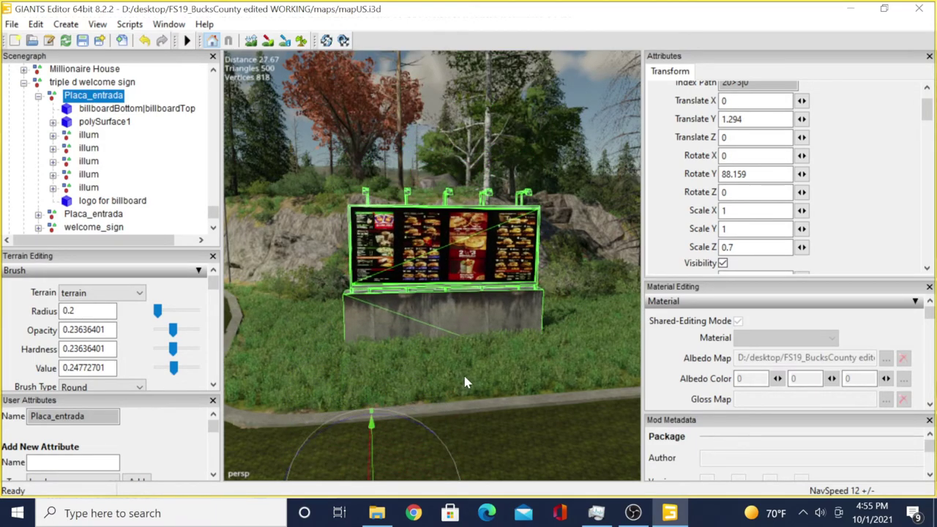
key(ctrl+z)
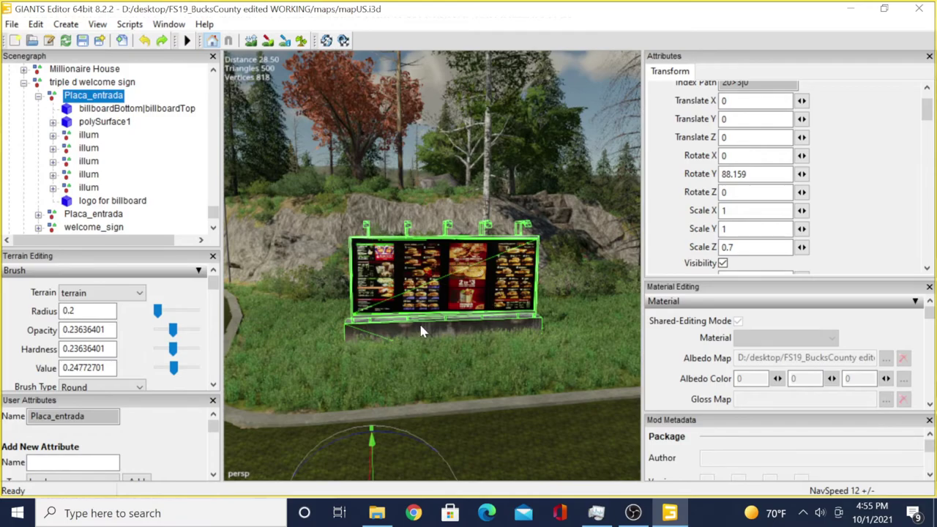
right_drag(420, 331, 451, 213)
Select SignUpperFace 2 on the gas-station sign, test-drag it along X, and undo.
scroll(451, 216, down, 3)
click(501, 238)
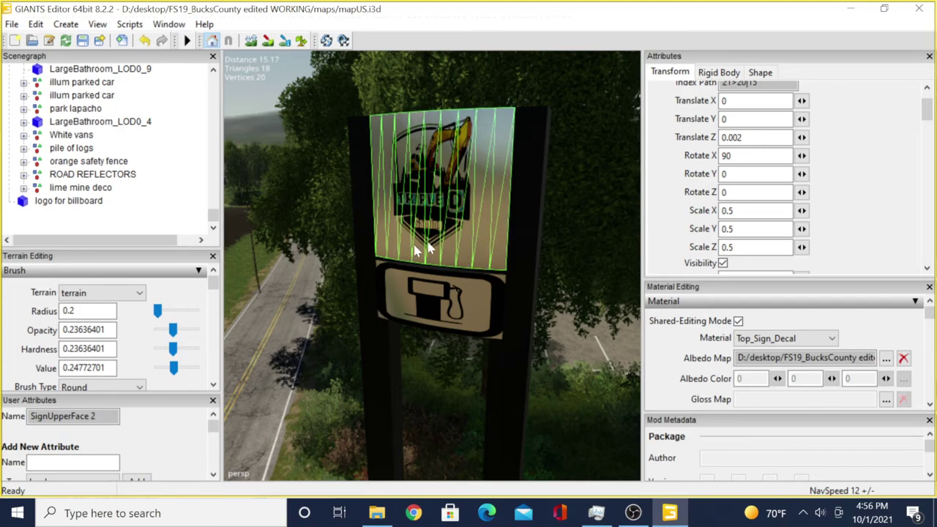
scroll(117, 129, up, 1)
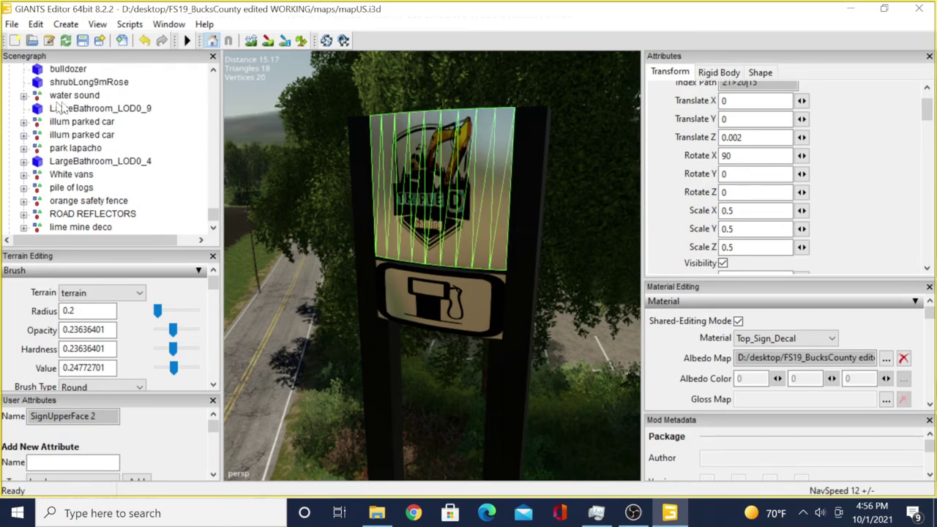
scroll(107, 149, up, 1)
scroll(107, 148, up, 7)
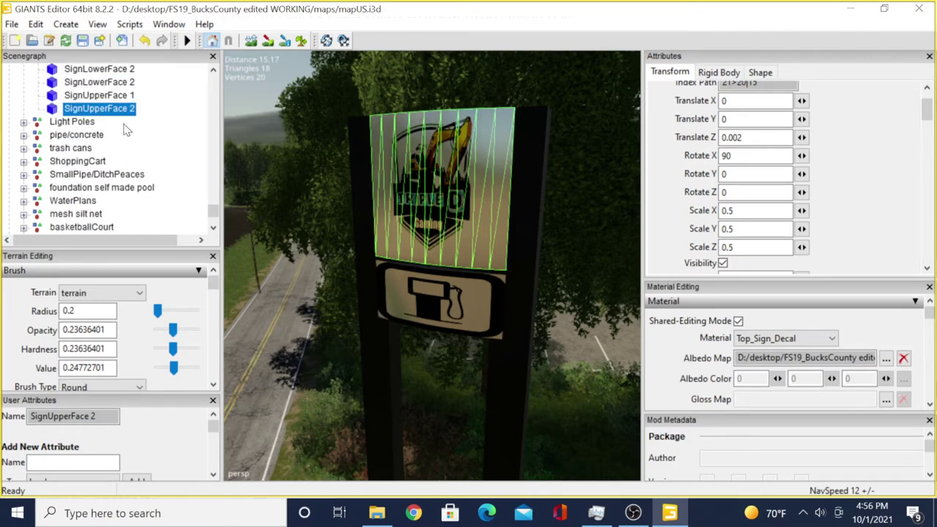
scroll(124, 117, up, 1)
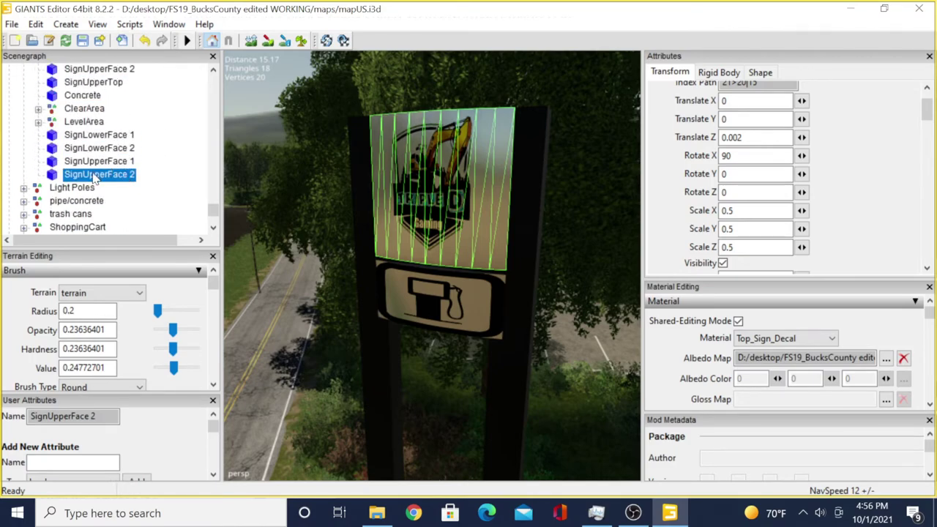
middle_drag(439, 195, 386, 414)
drag(420, 414, 497, 410)
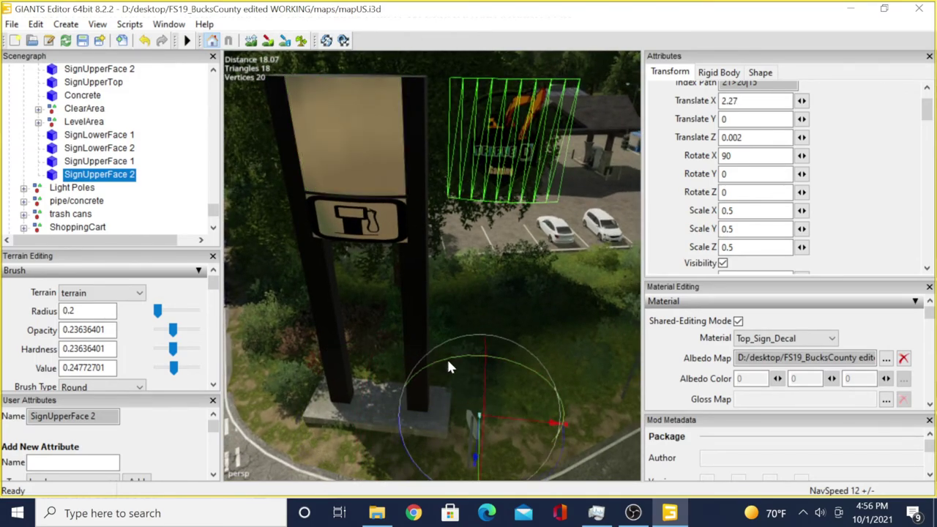
key(ctrl+z)
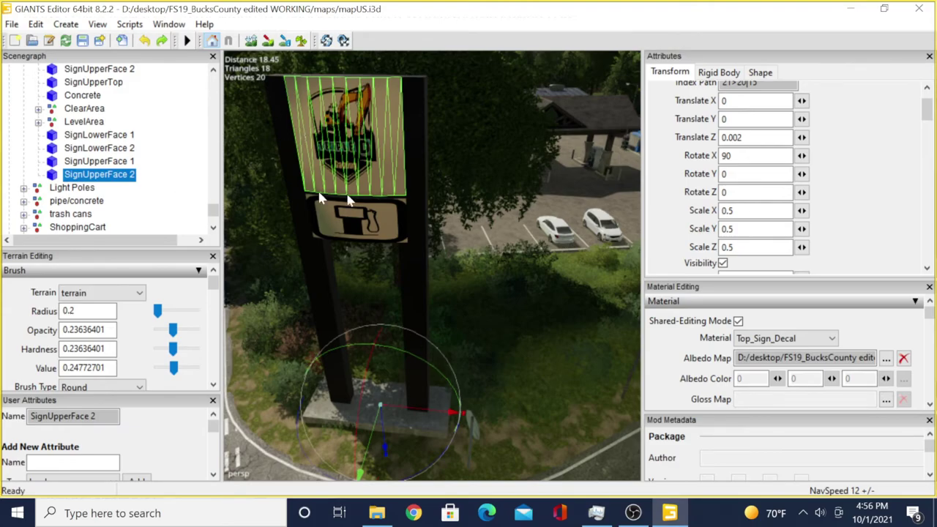
Swap the upper face's Albedo Map texture for coey fish.png.
click(886, 359)
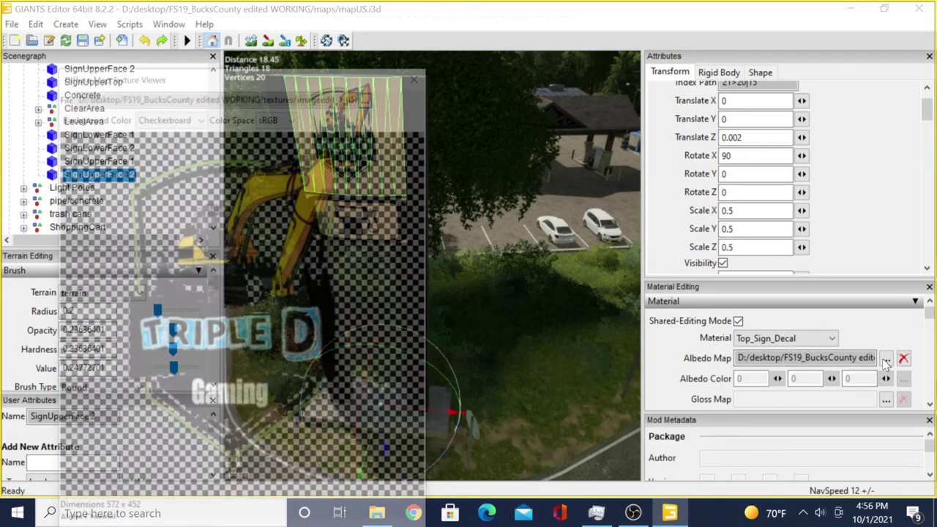
click(371, 98)
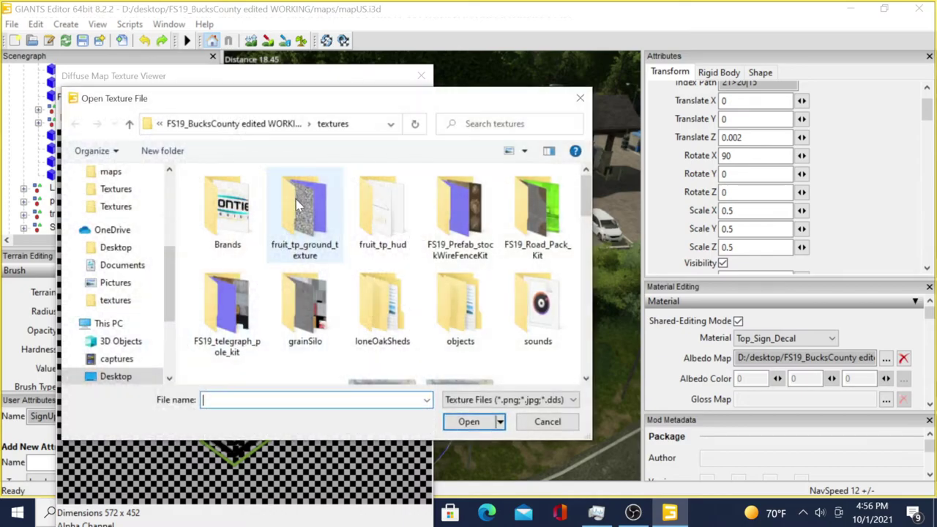
scroll(413, 280, down, 3)
click(374, 248)
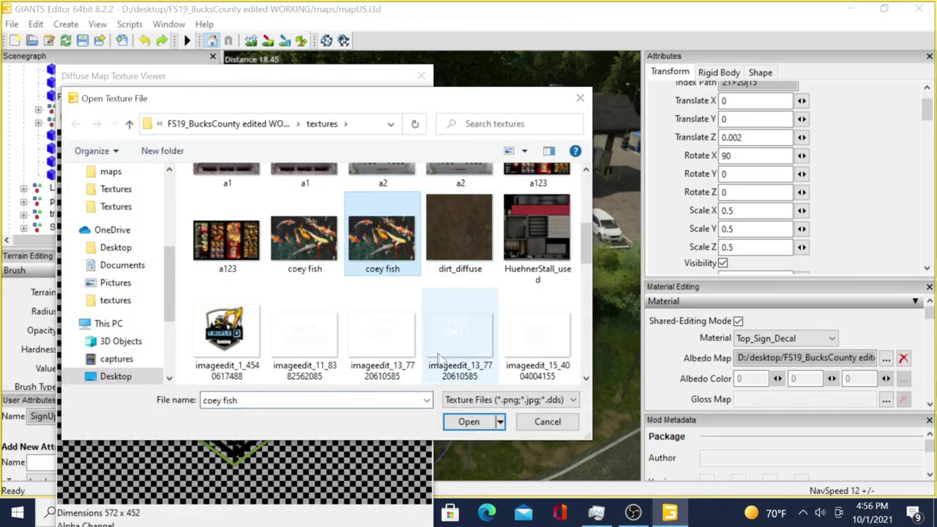
click(468, 422)
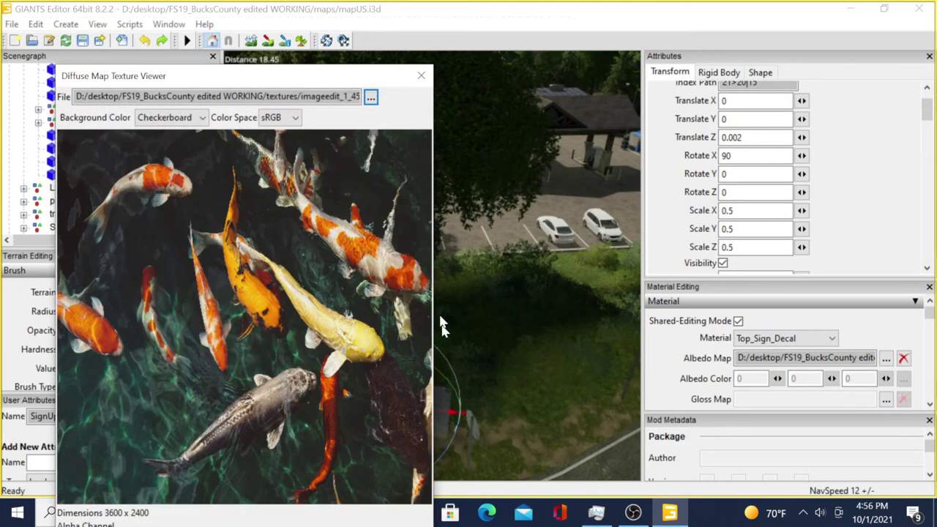
click(422, 77)
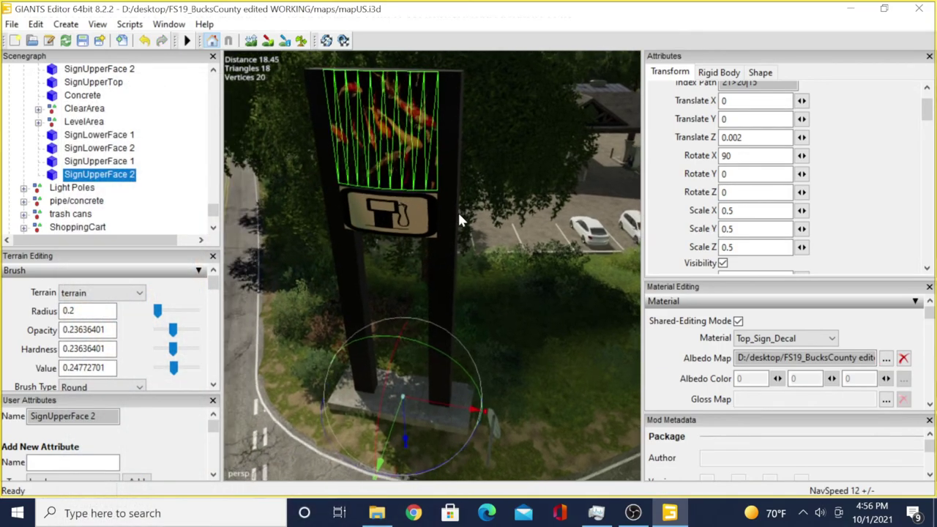
Deselect the sign face and look down on it to view the koi image.
scroll(447, 210, down, 5)
click(412, 119)
scroll(410, 287, up, 8)
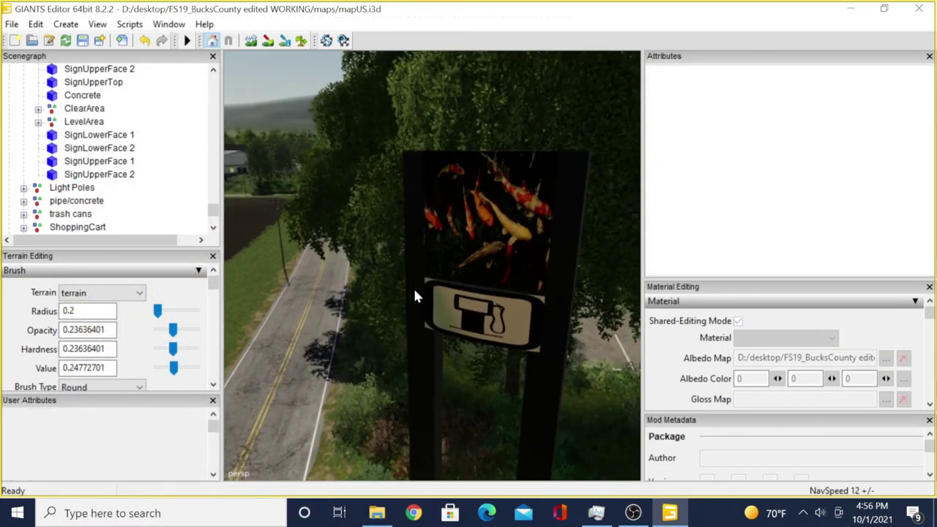
scroll(437, 260, down, 10)
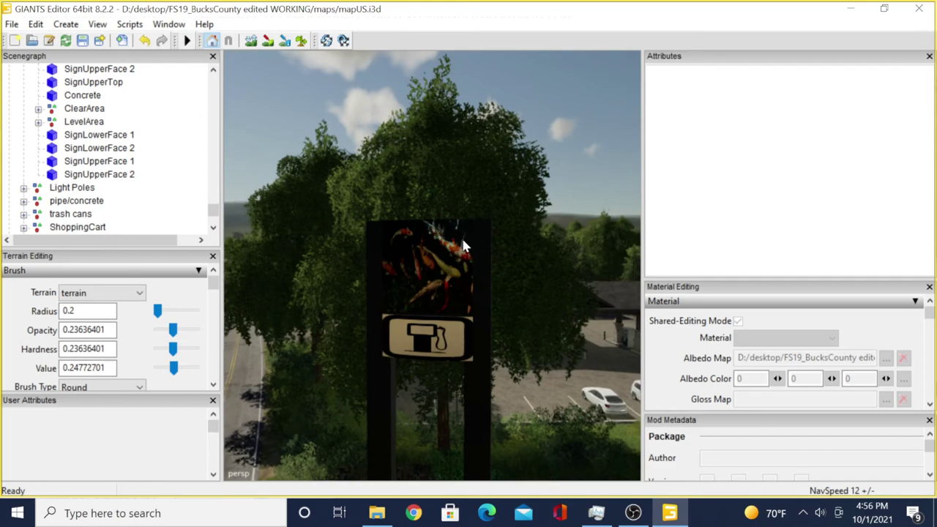
mouse_move(449, 262)
right_down()
mouse_move(386, 272)
mouse_move(420, 314)
mouse_move(459, 284)
mouse_move(554, 309)
mouse_move(486, 307)
mouse_move(453, 277)
right_up()
scroll(459, 283, up, 2)
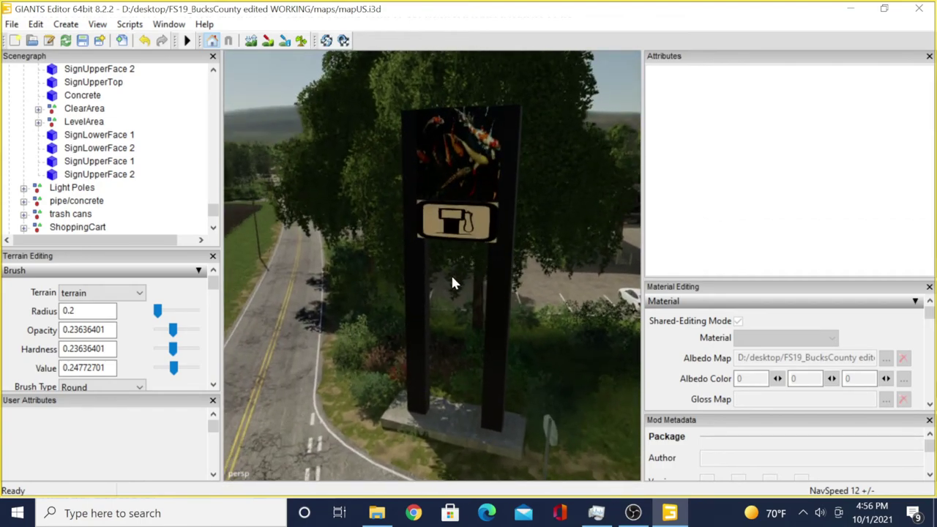